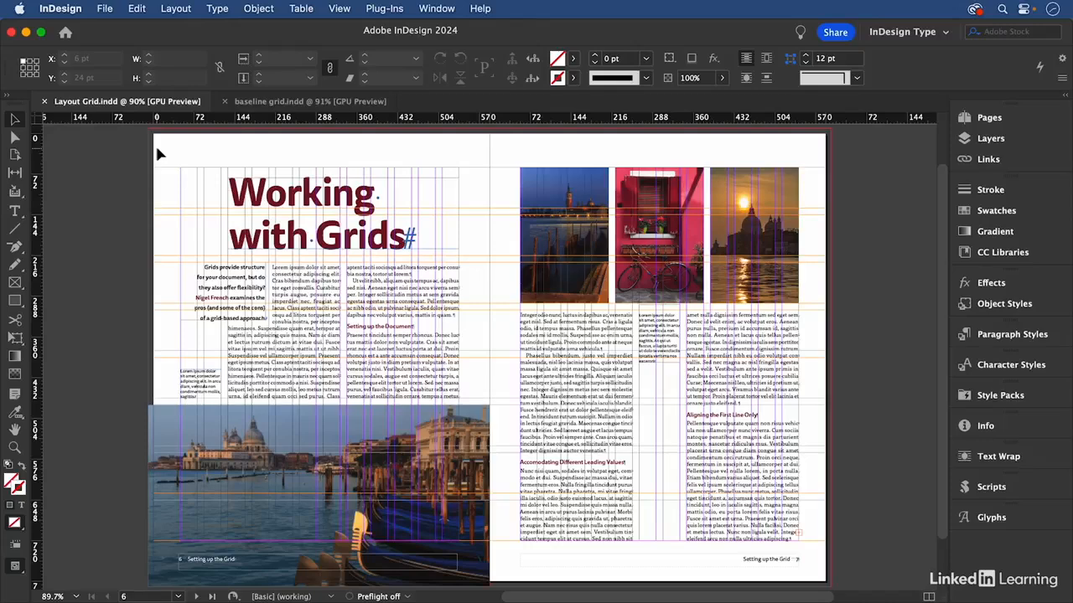
Show the baseline grid in the Layout Grid document and inspect how the text on both pages sits on it
click(340, 9)
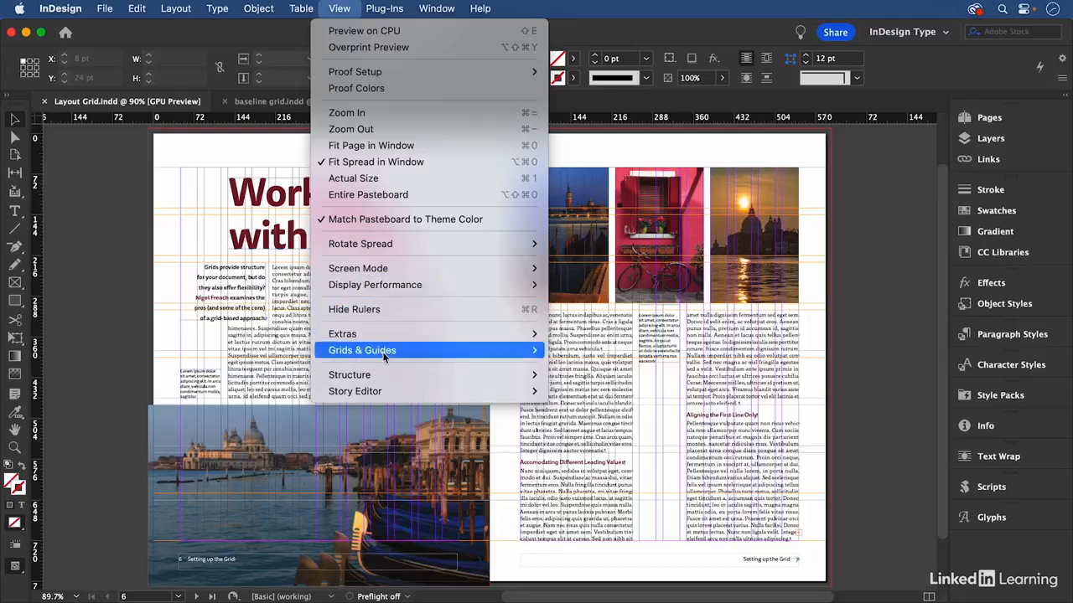
mouse_move(394, 350)
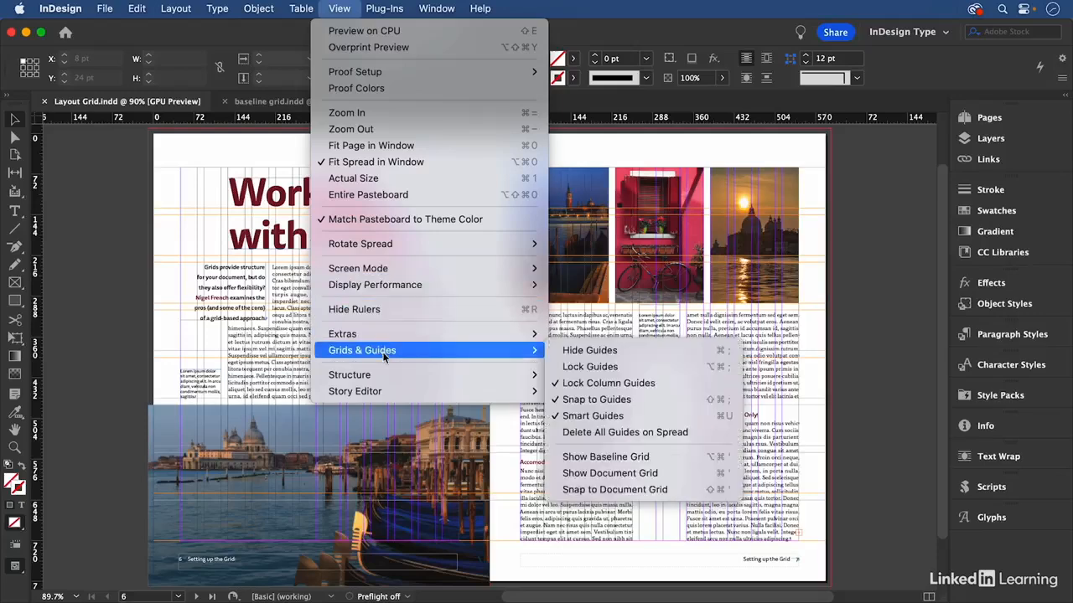
click(626, 456)
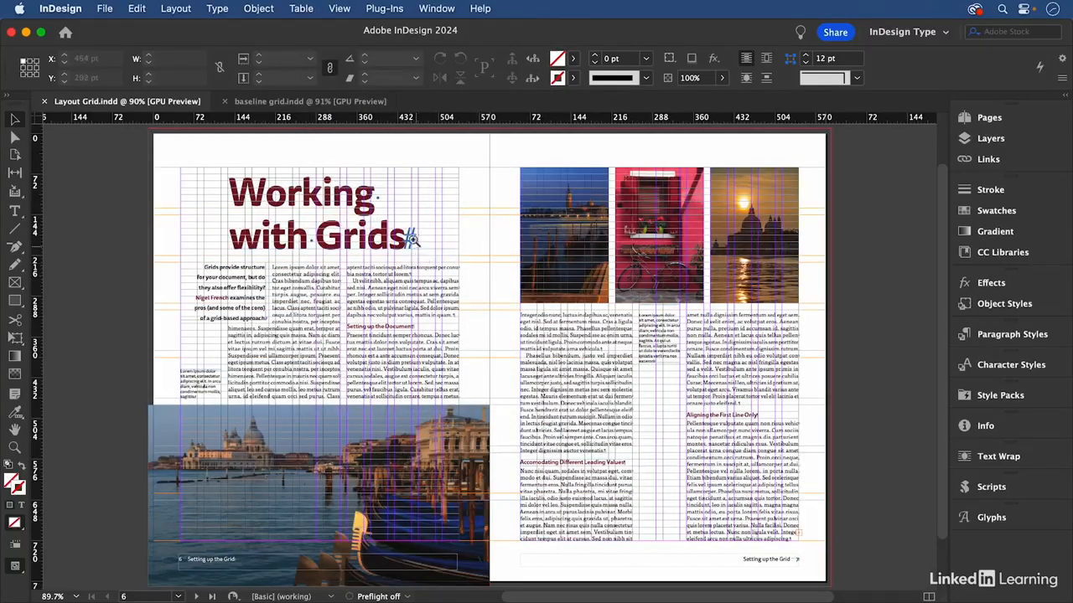
key(super+space)
drag(179, 229, 491, 414)
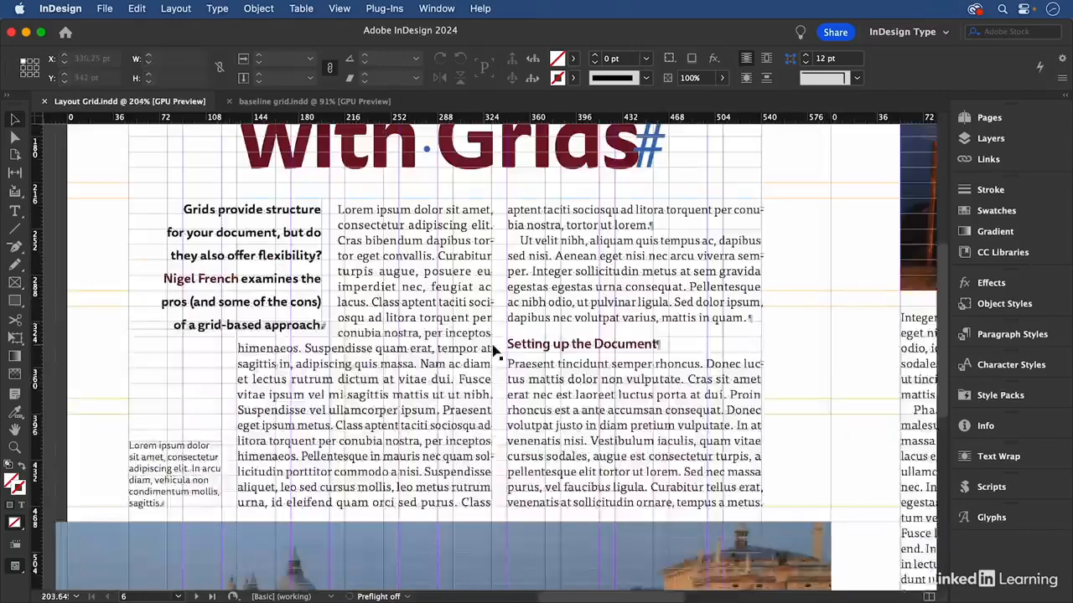
drag(741, 345, 270, 315)
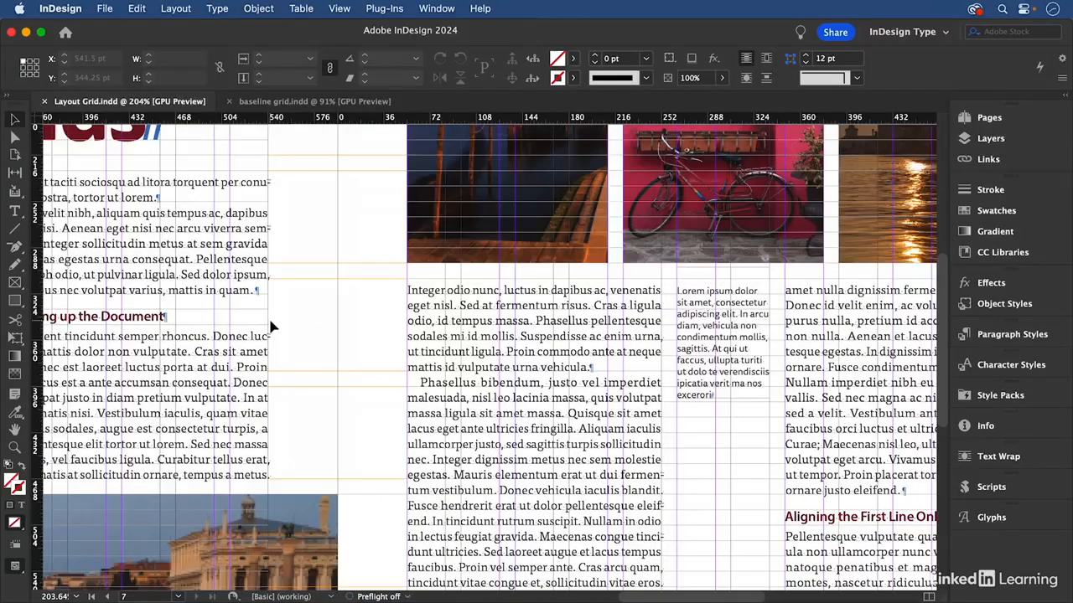
key(super+alt+0)
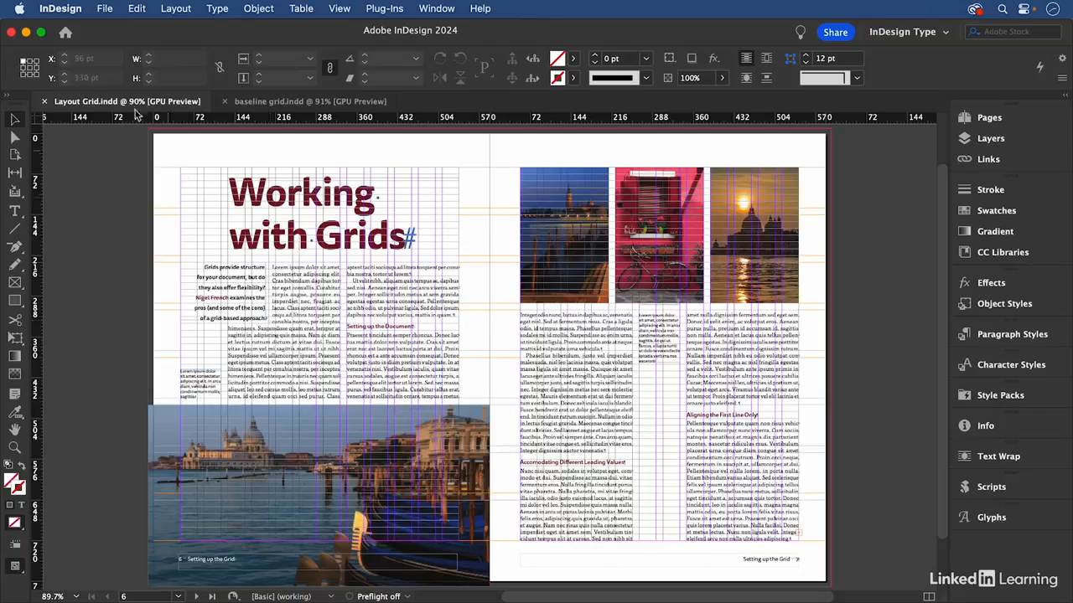
Switch to the baseline grid.indd document and check line alignment across the columns with a temporary horizontal ruler guide at the second subhead
click(273, 102)
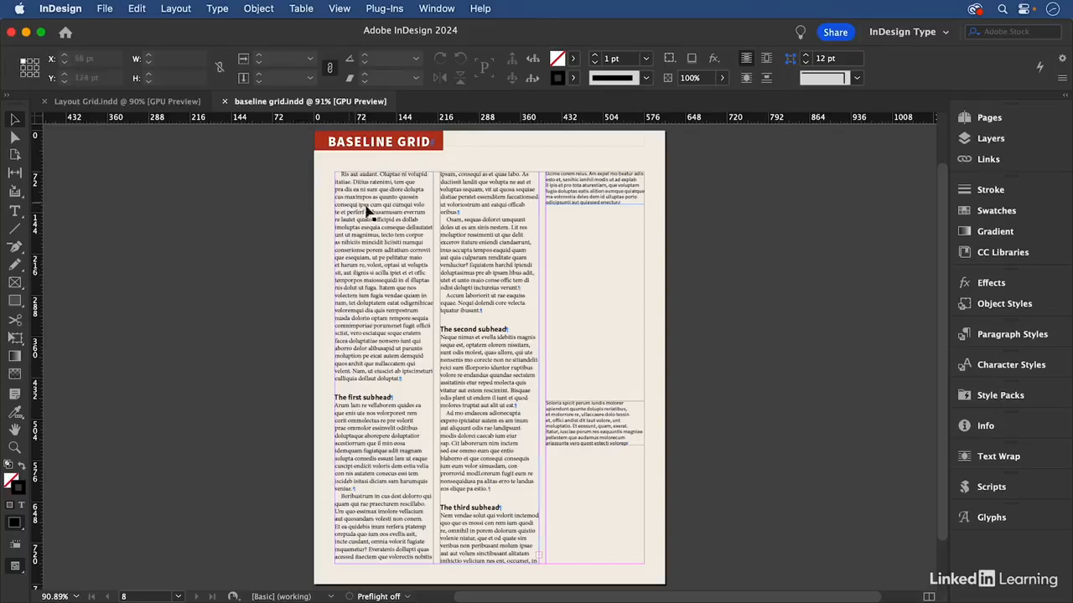
key(super+space)
drag(307, 211, 727, 513)
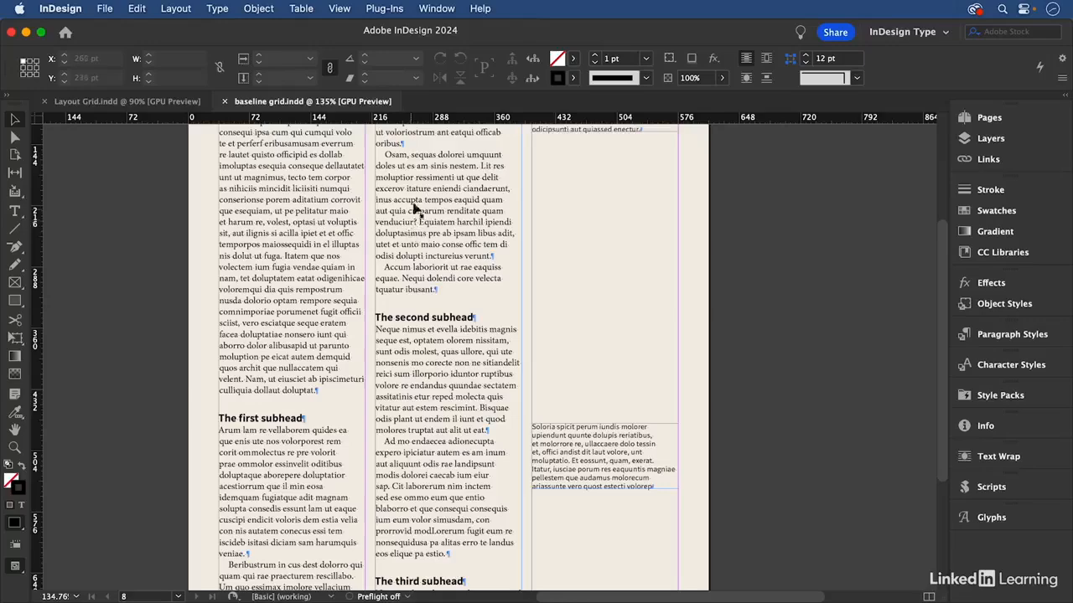
drag(414, 186, 432, 262)
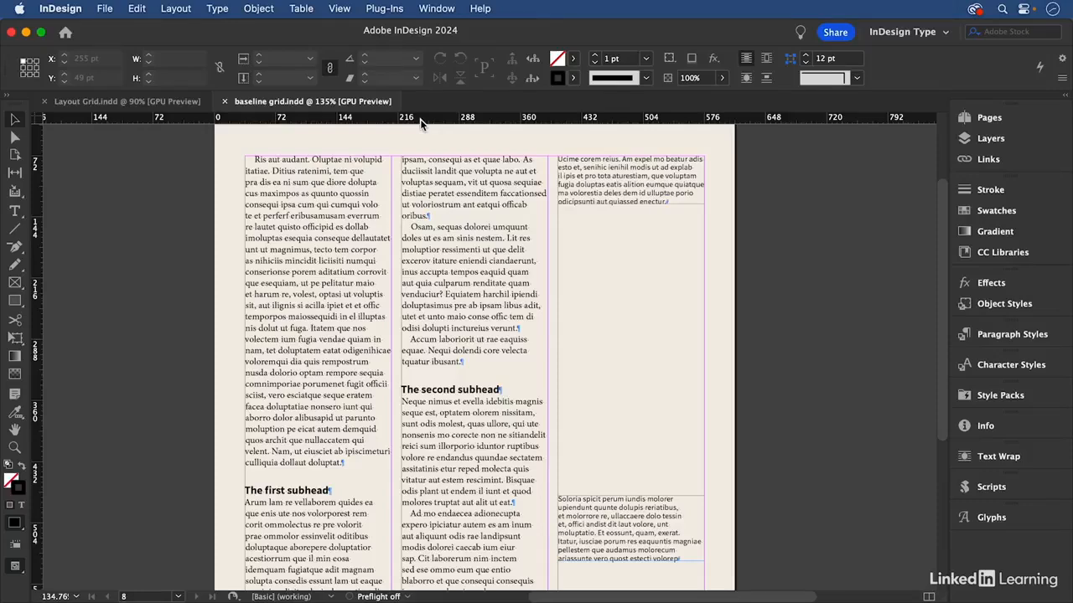
drag(420, 119, 428, 392)
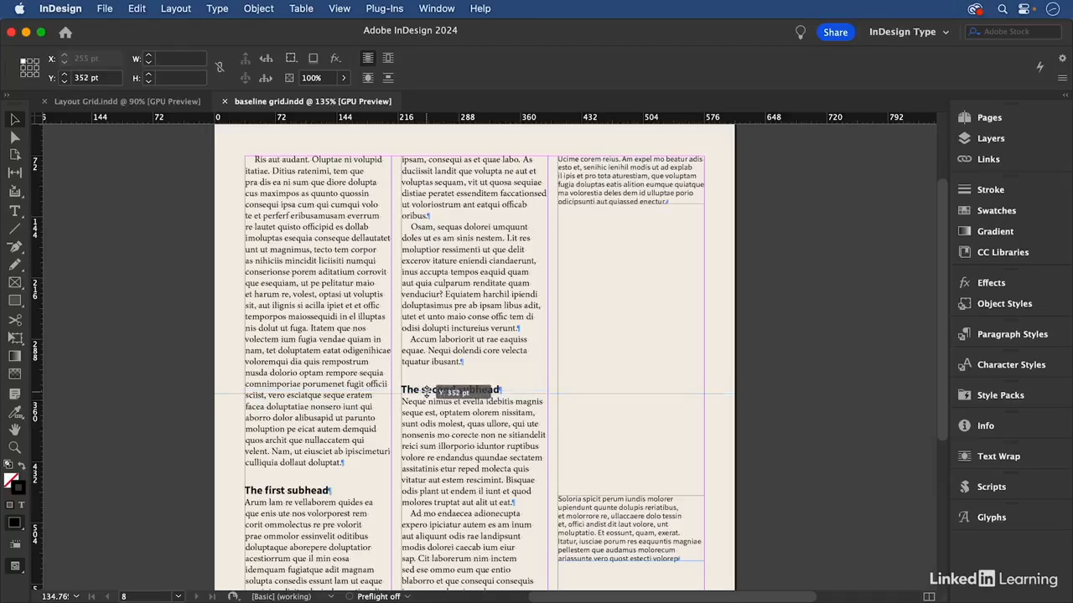
drag(427, 390, 390, 117)
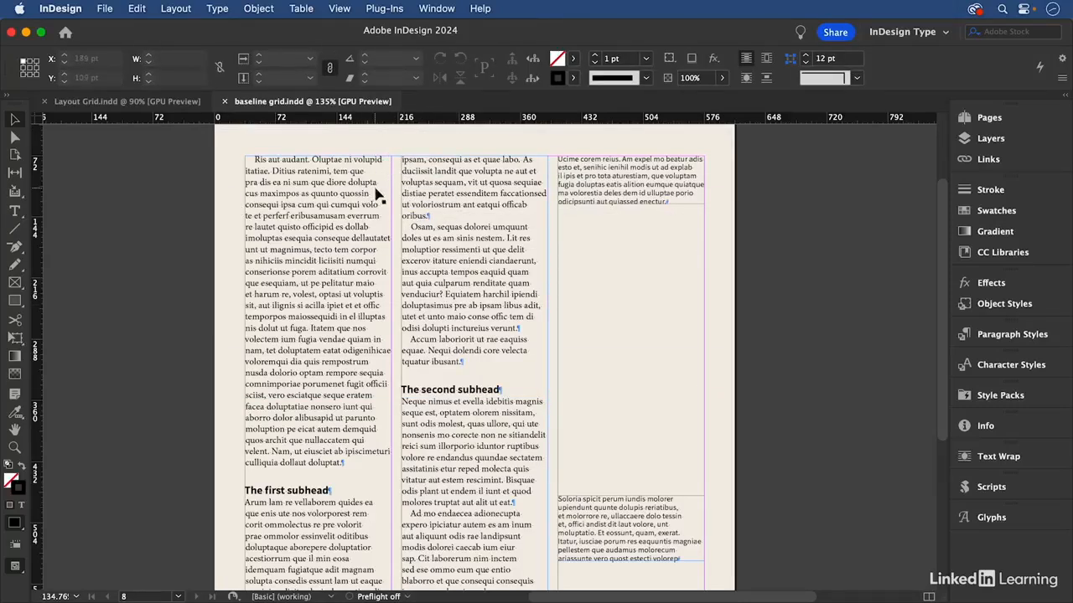
View the Align to Grid choices in the body paragraph style's Indents and Spacing settings, leaving the style as it is
double_click(352, 195)
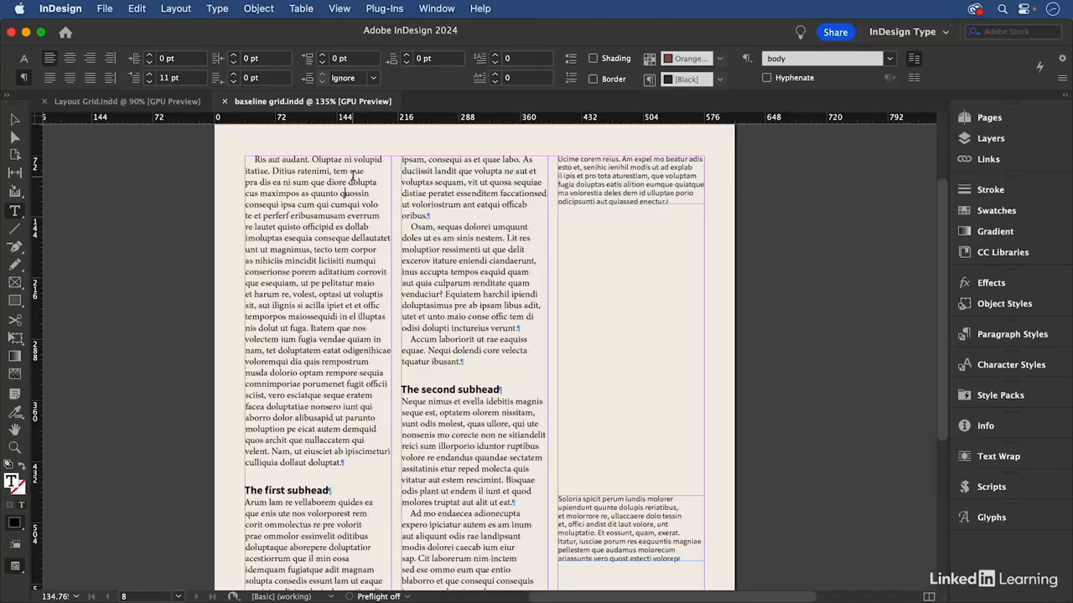
click(983, 334)
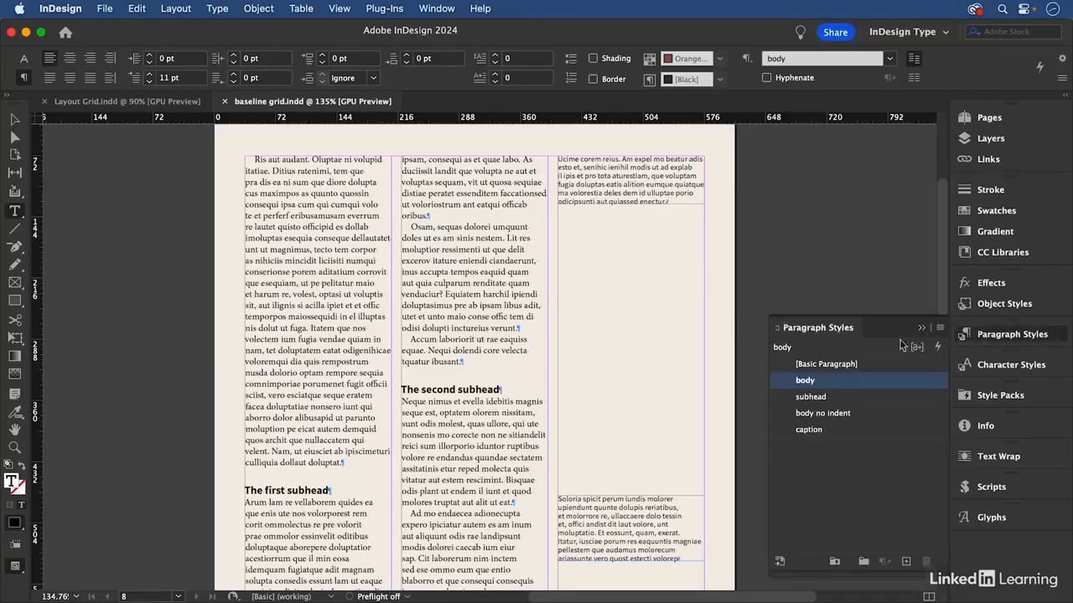
right_click(850, 387)
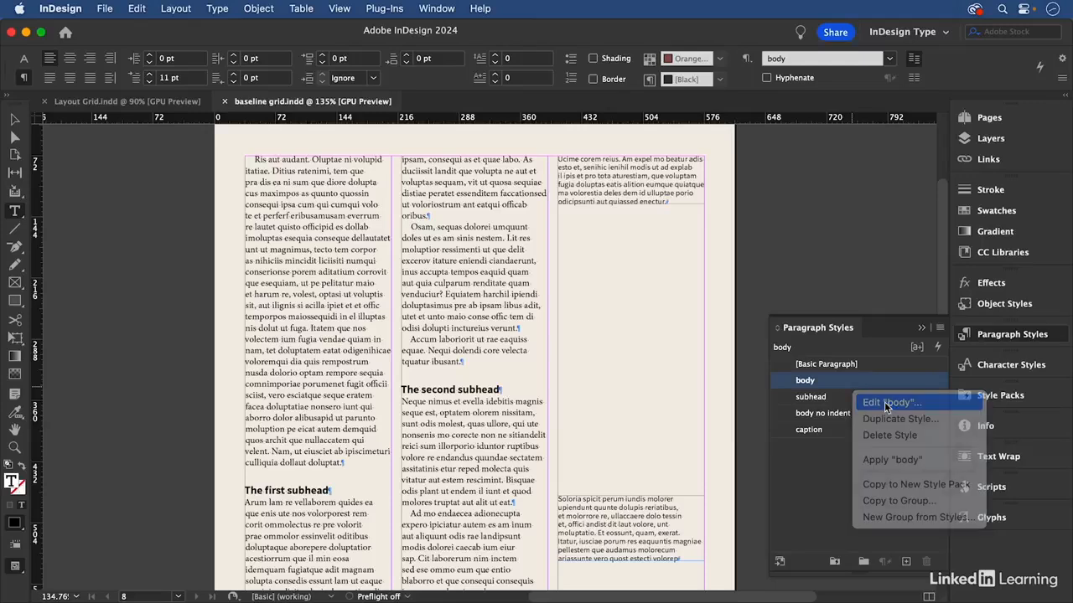
click(886, 404)
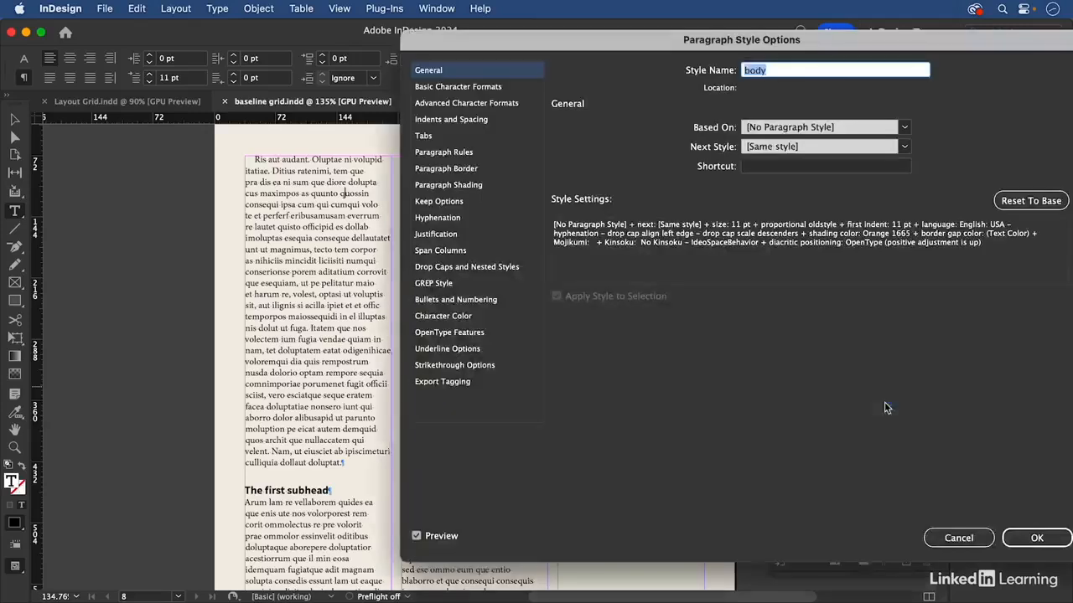
click(466, 121)
click(701, 287)
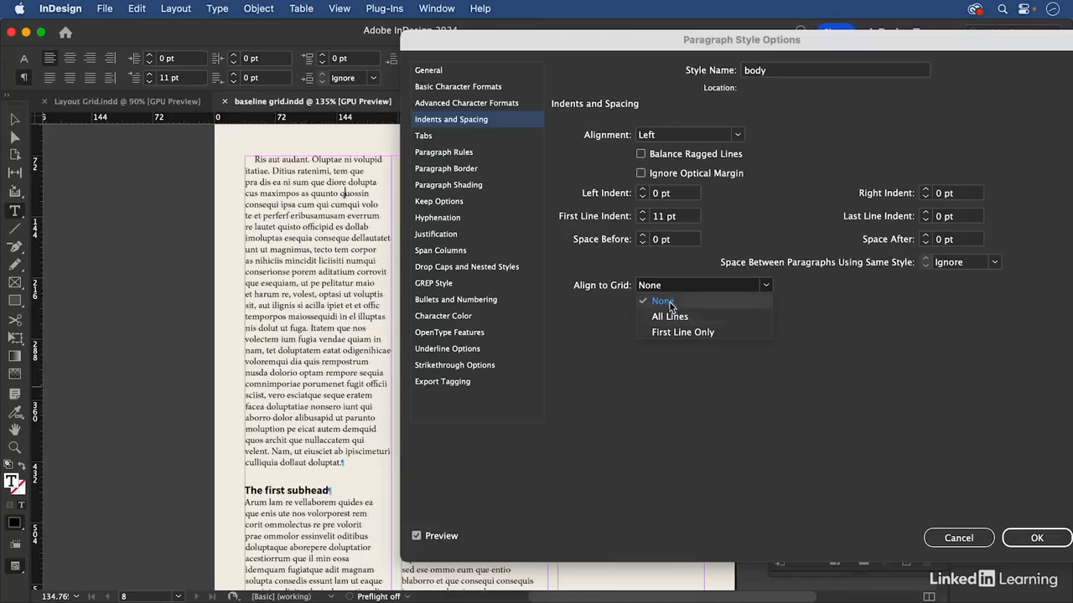
click(729, 357)
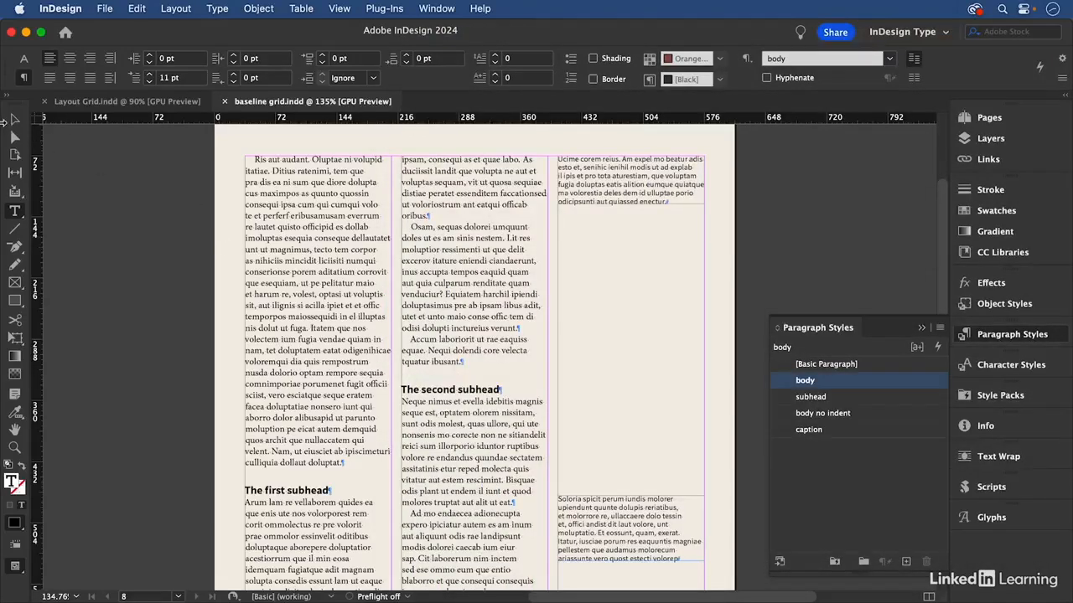
Select the word "essenditem" in the second column's body text and check its leading
click(15, 119)
click(131, 197)
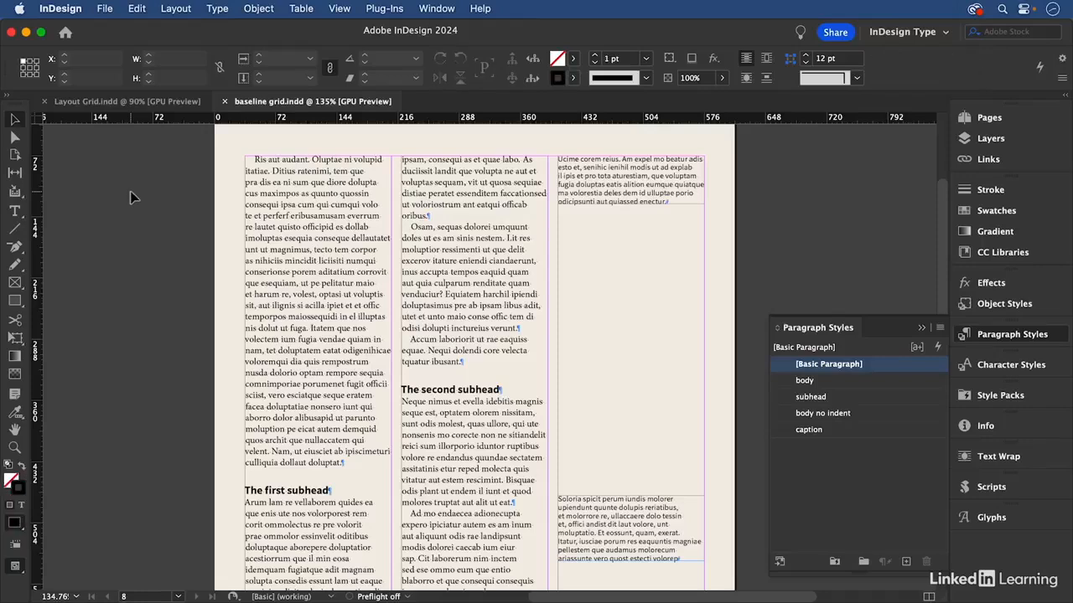
double_click(467, 216)
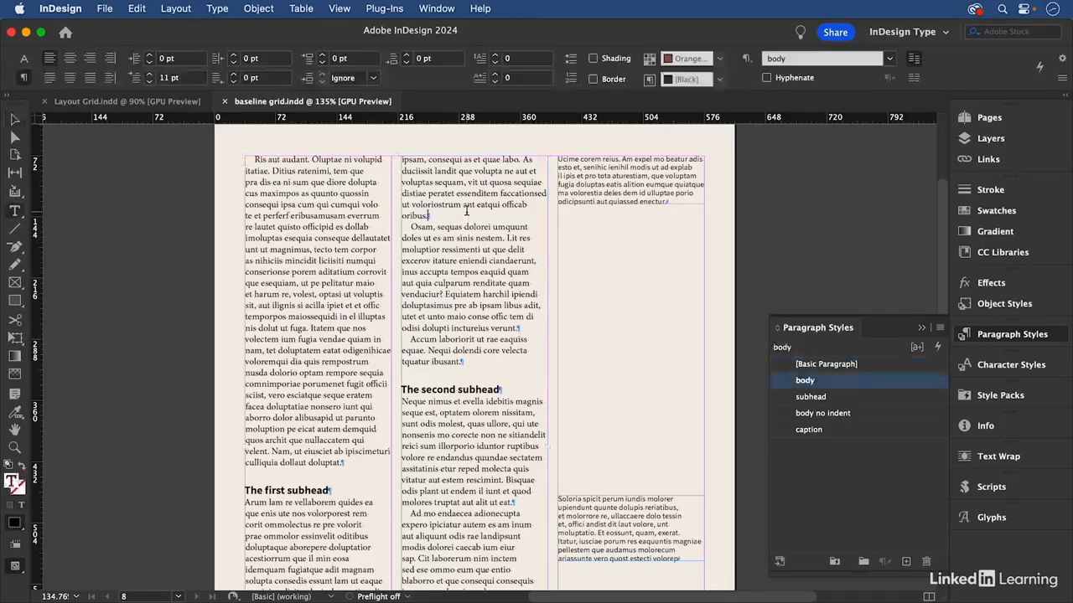
double_click(466, 195)
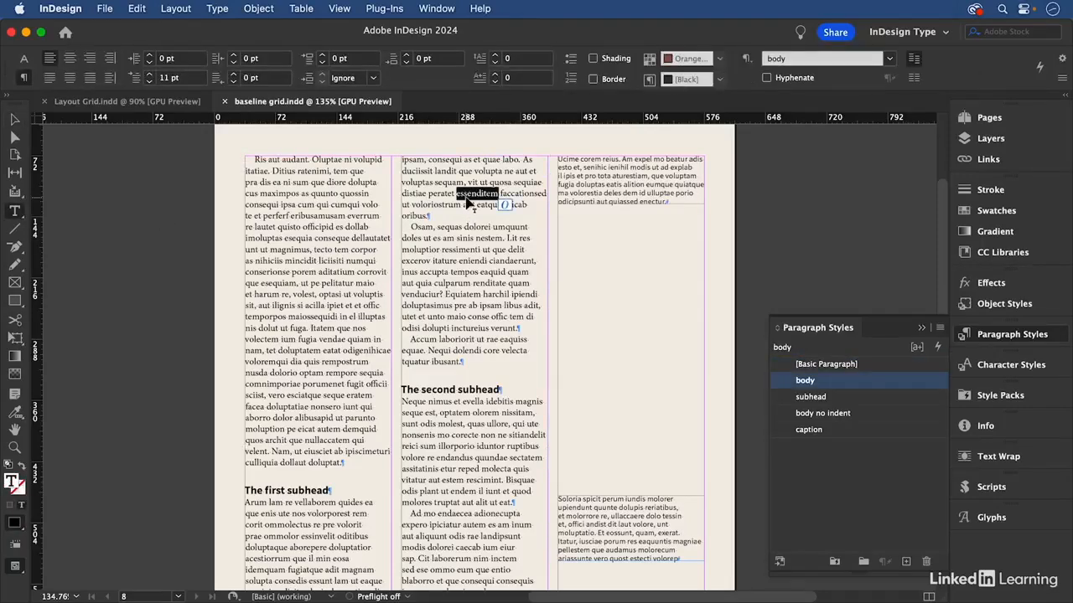
click(23, 58)
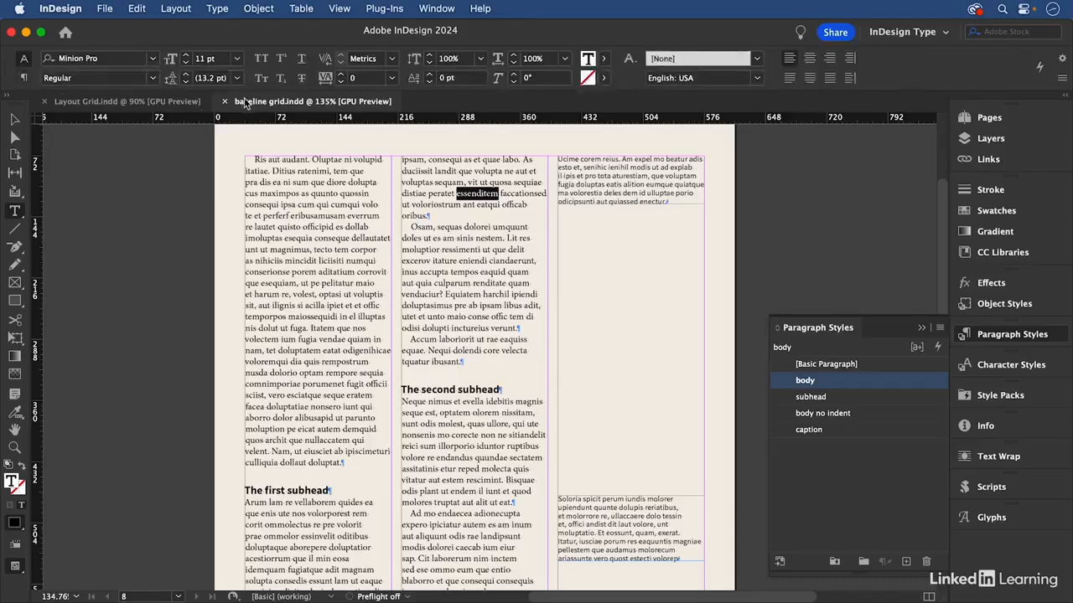
click(208, 79)
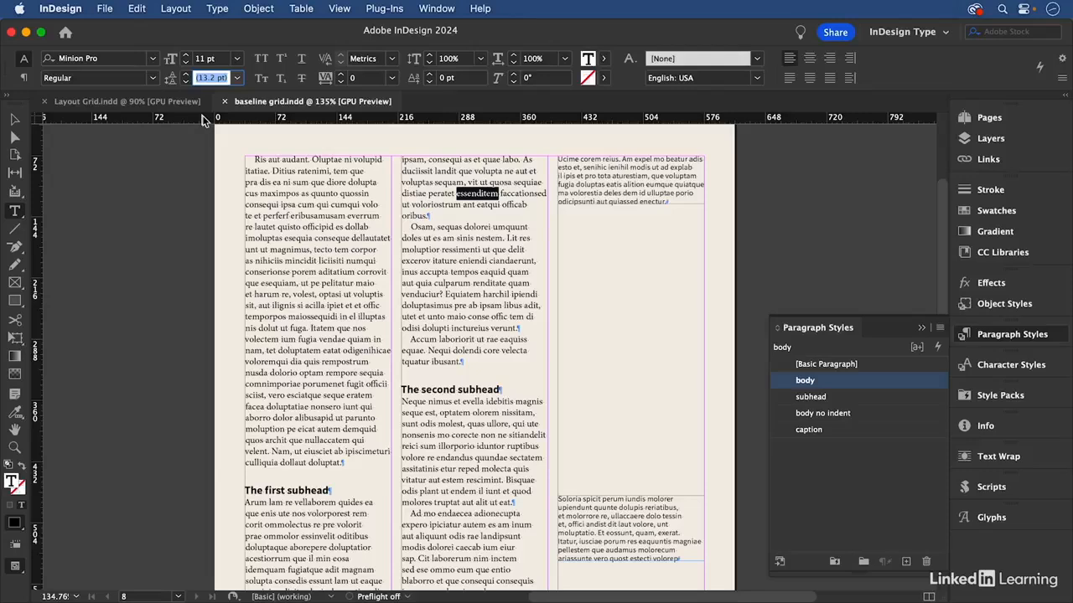
Open the Grids preferences and keep the baseline grid Light Gray, starting at 0 pt relative to the Top Margin
click(50, 9)
mouse_move(81, 49)
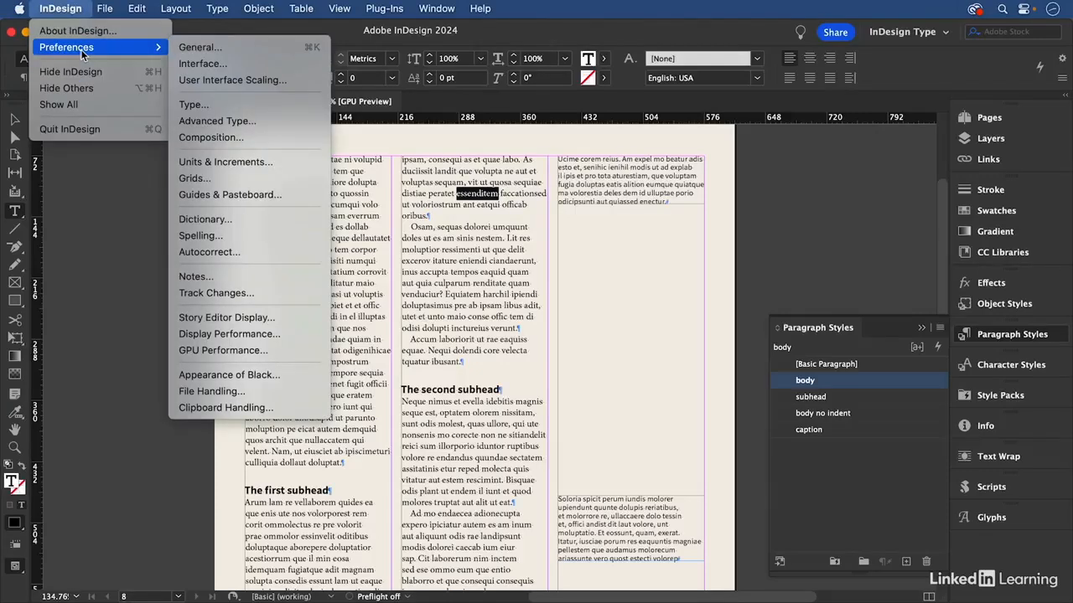
click(216, 182)
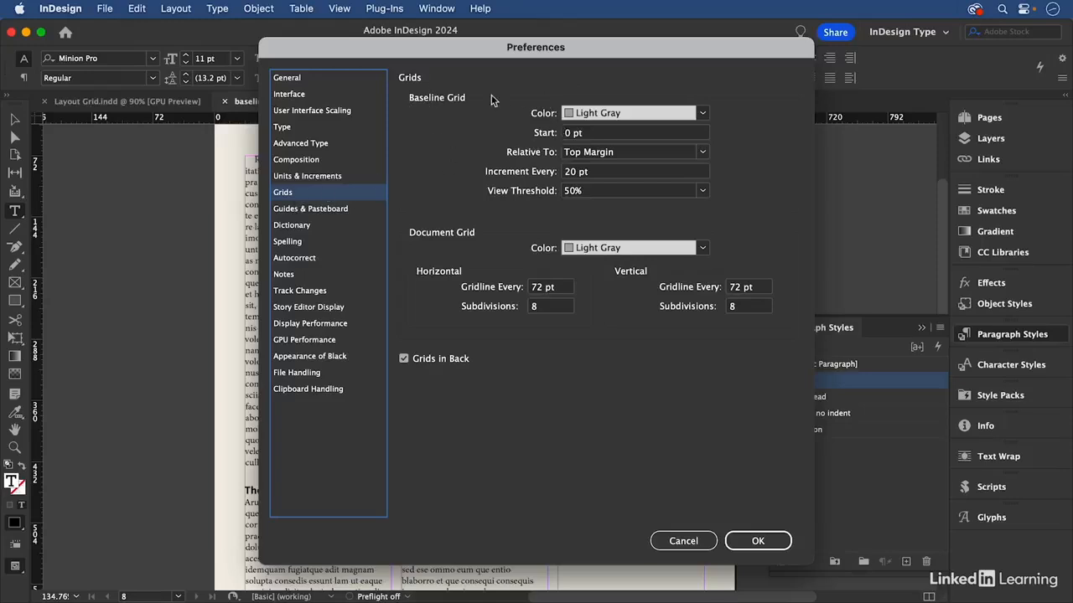
click(702, 113)
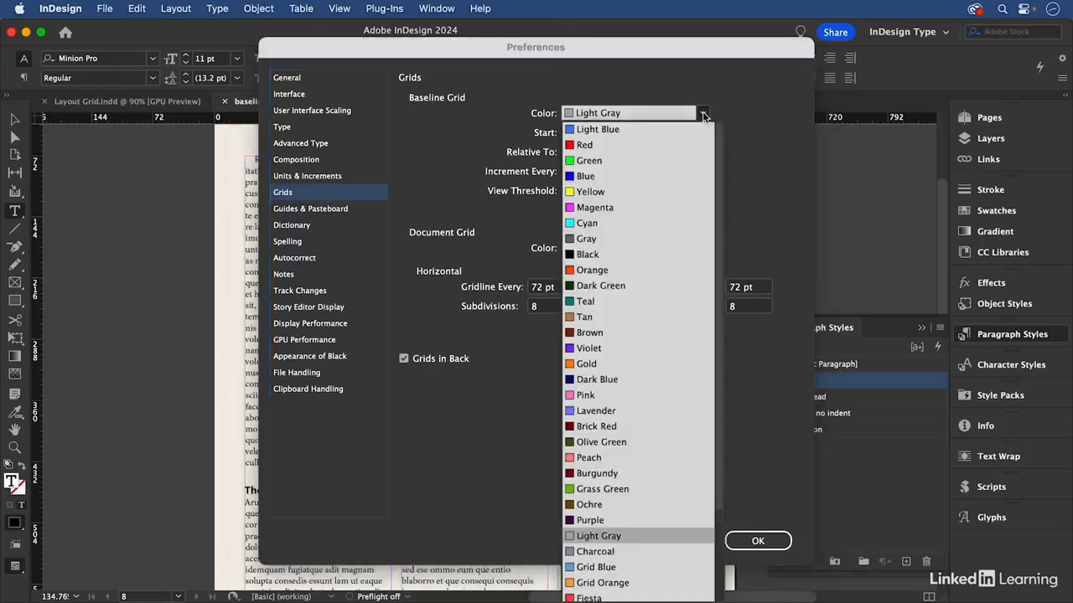
click(610, 537)
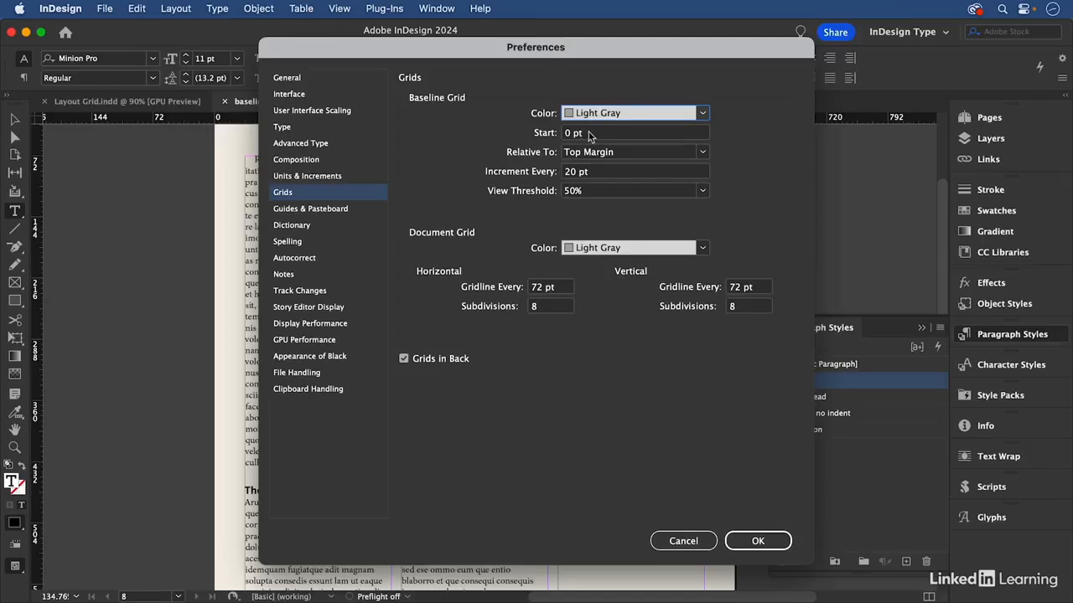
drag(585, 134, 561, 136)
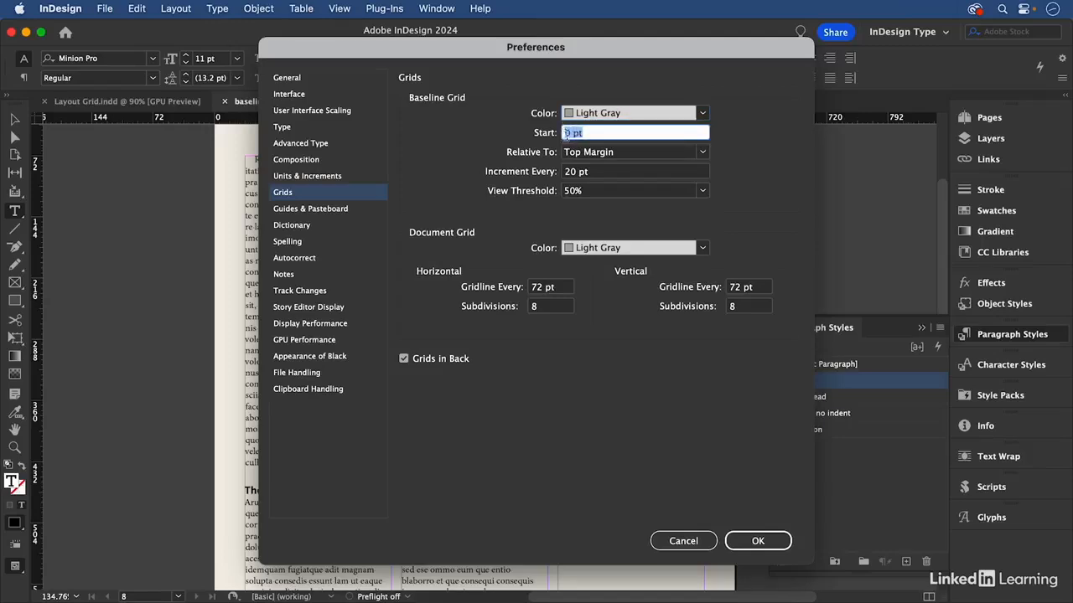
click(621, 152)
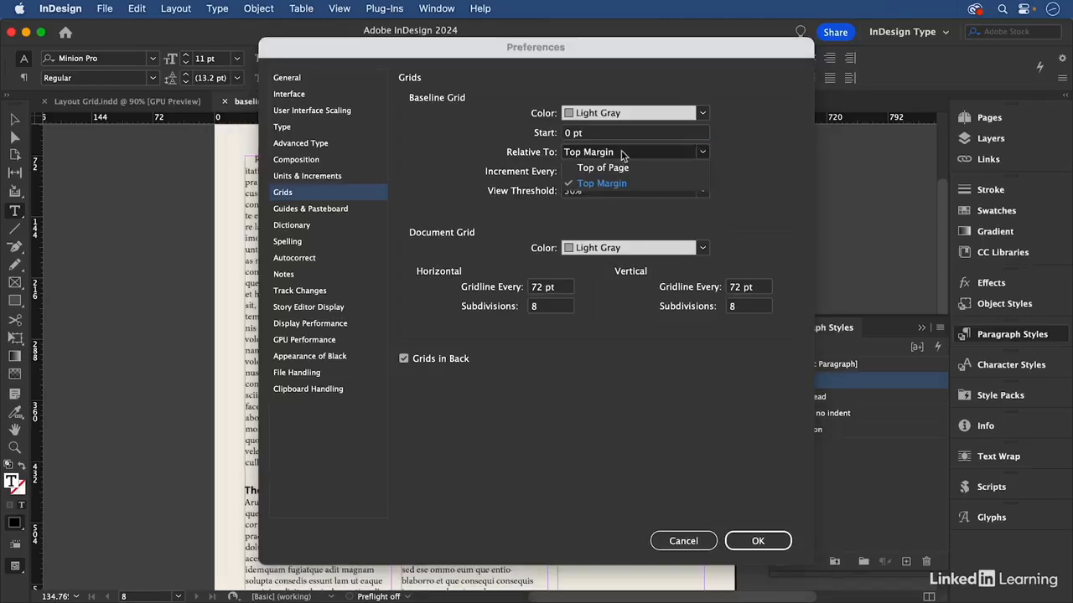
click(459, 139)
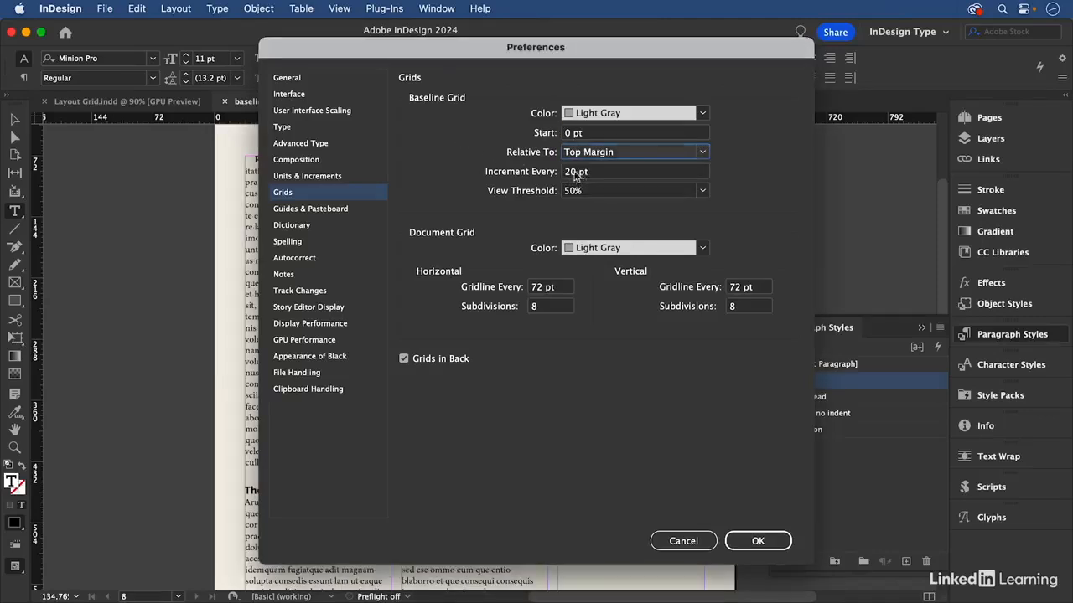
Set the baseline grid increment to 13 pt and turn off Grids in Back, keeping the view threshold at 50%
drag(578, 176, 559, 174)
text(13)
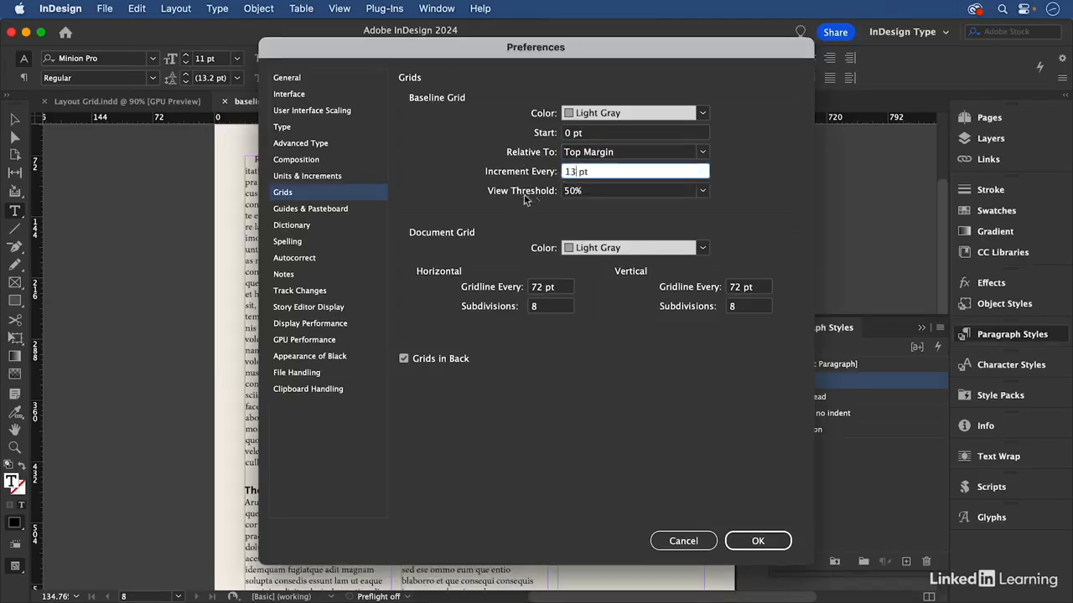
click(595, 191)
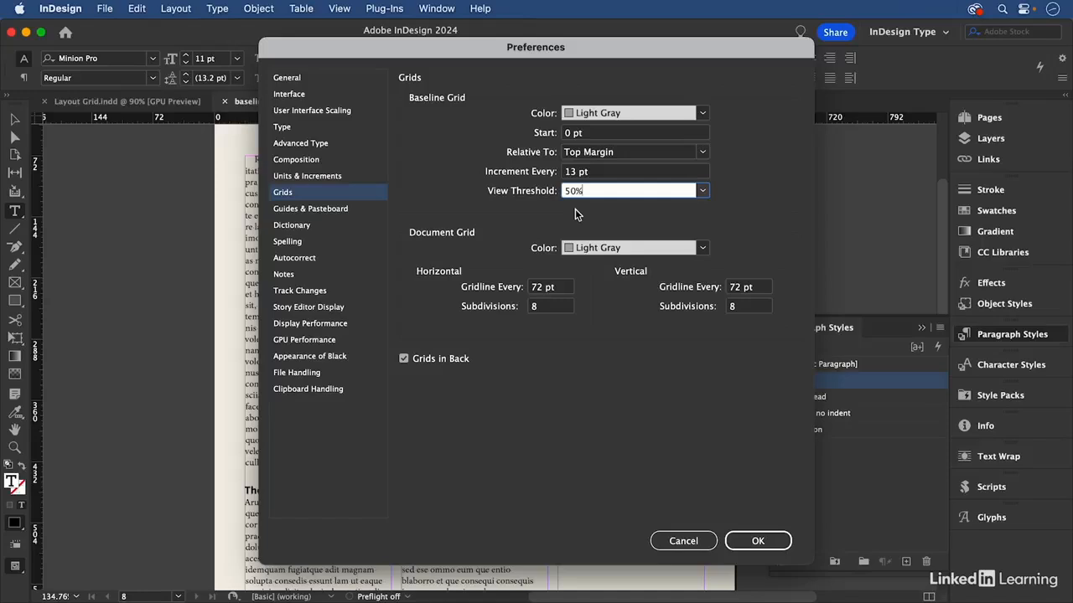
drag(571, 192, 560, 192)
click(404, 360)
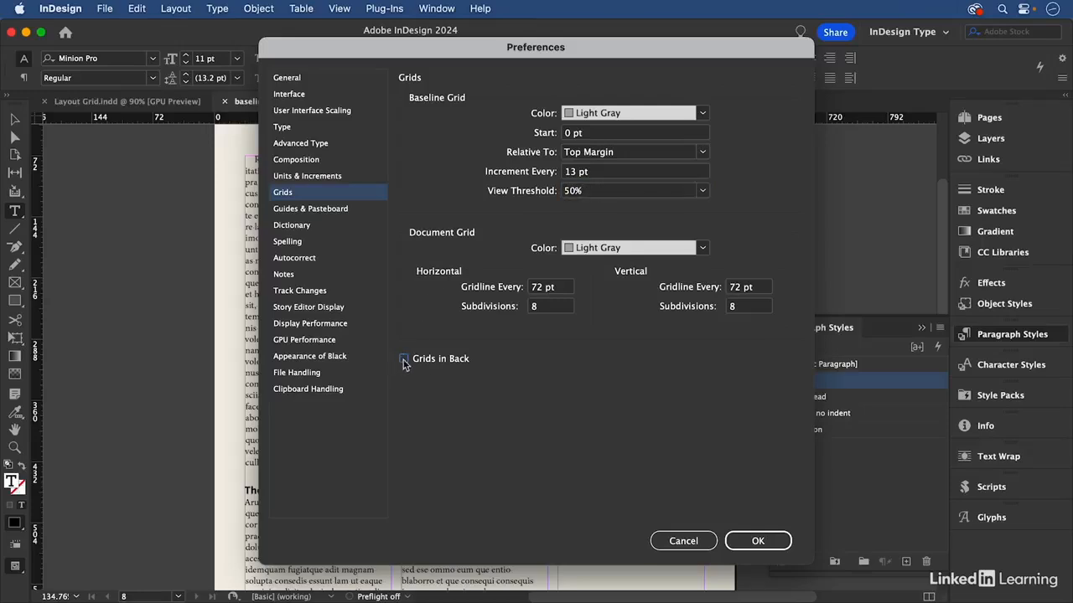
click(767, 542)
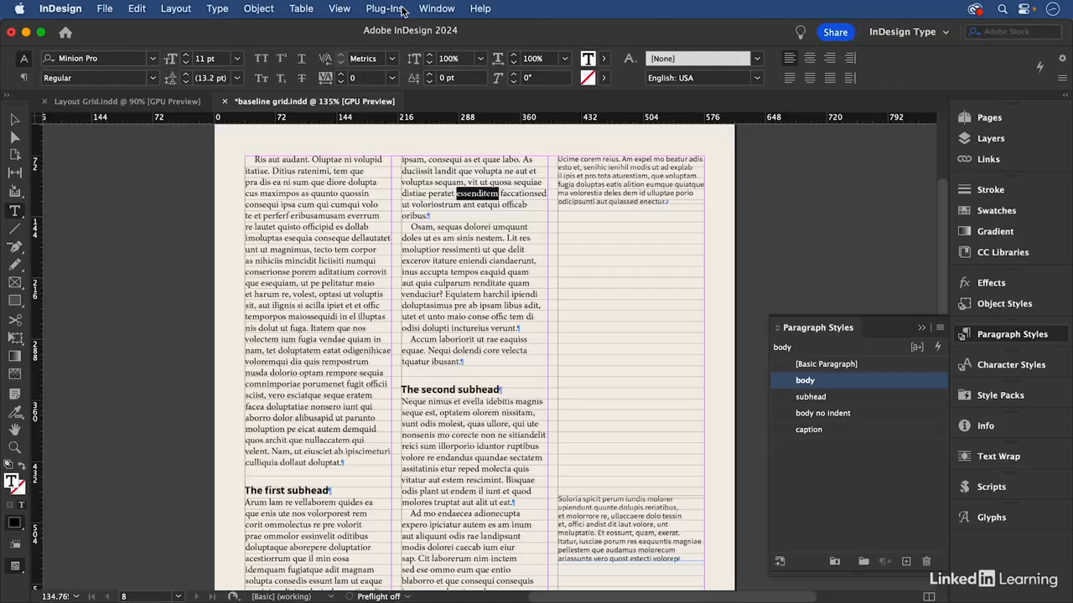
click(340, 9)
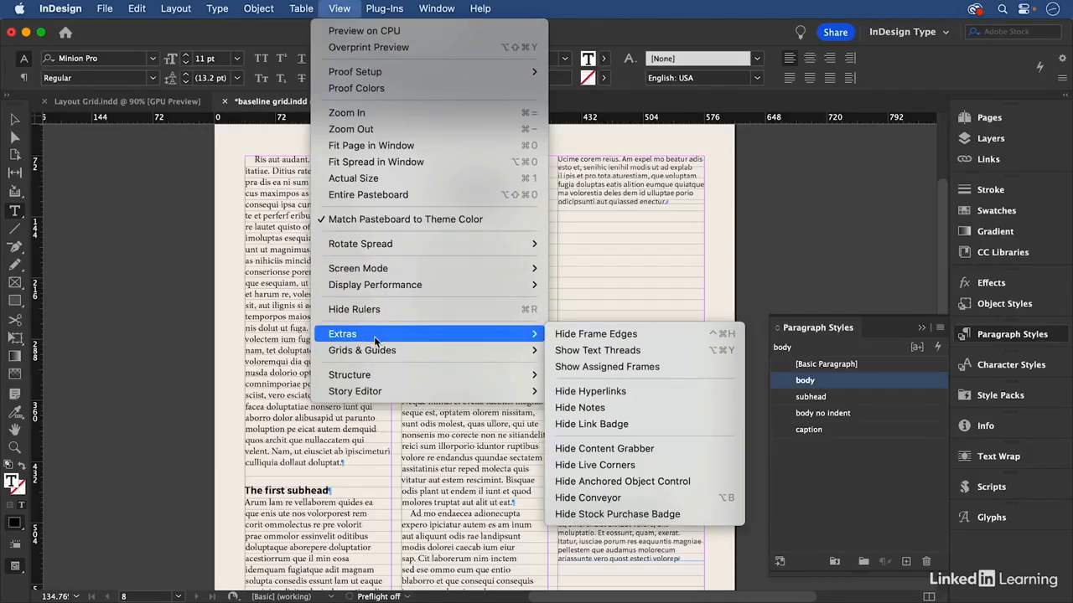
mouse_move(375, 352)
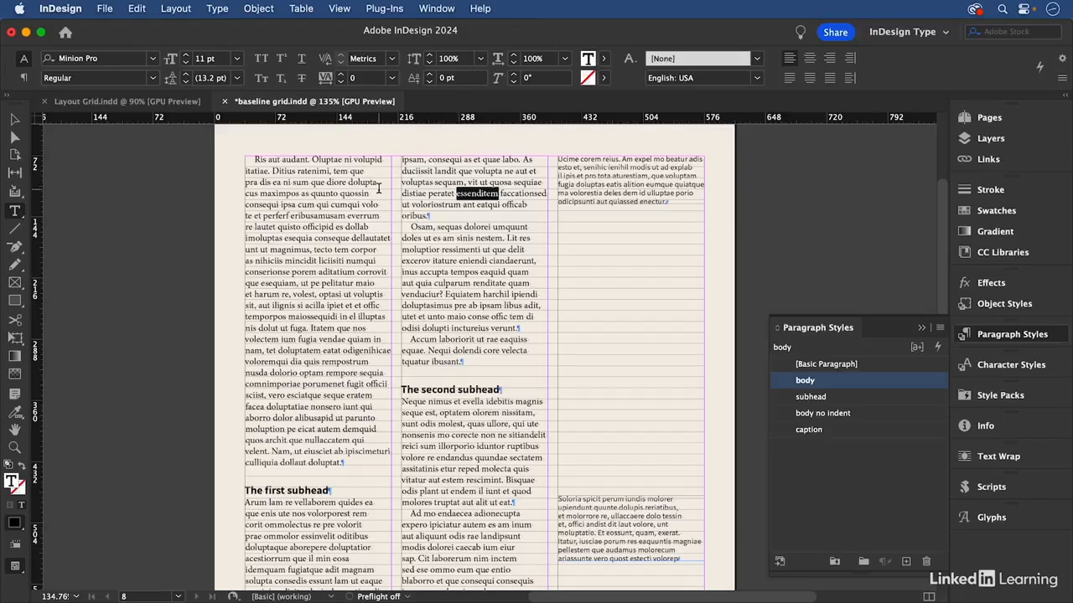
Set the body paragraph style's Align to Grid option to All Lines
click(350, 191)
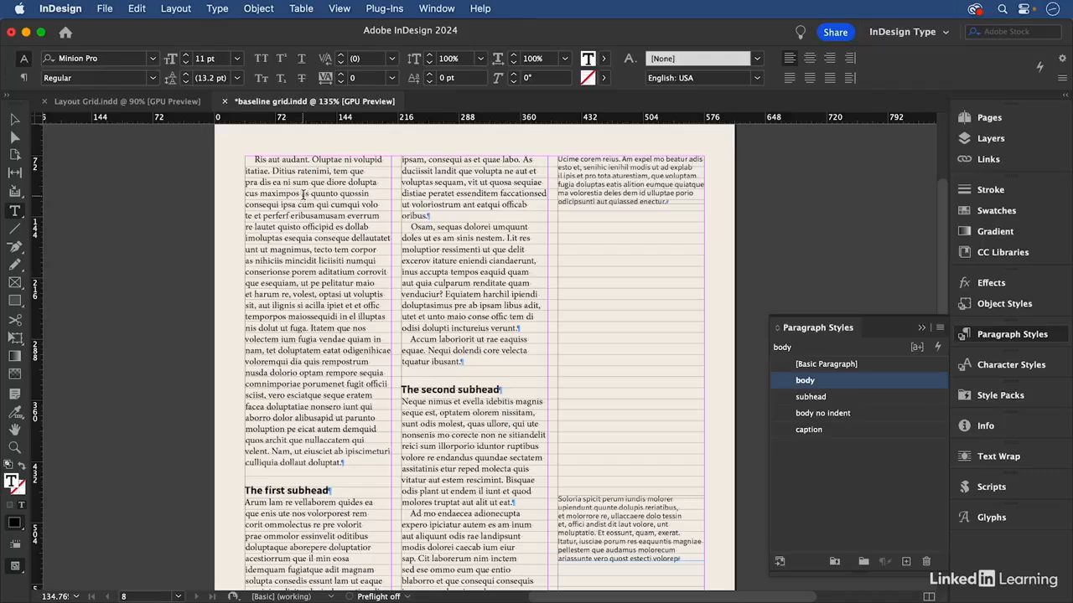
right_click(830, 387)
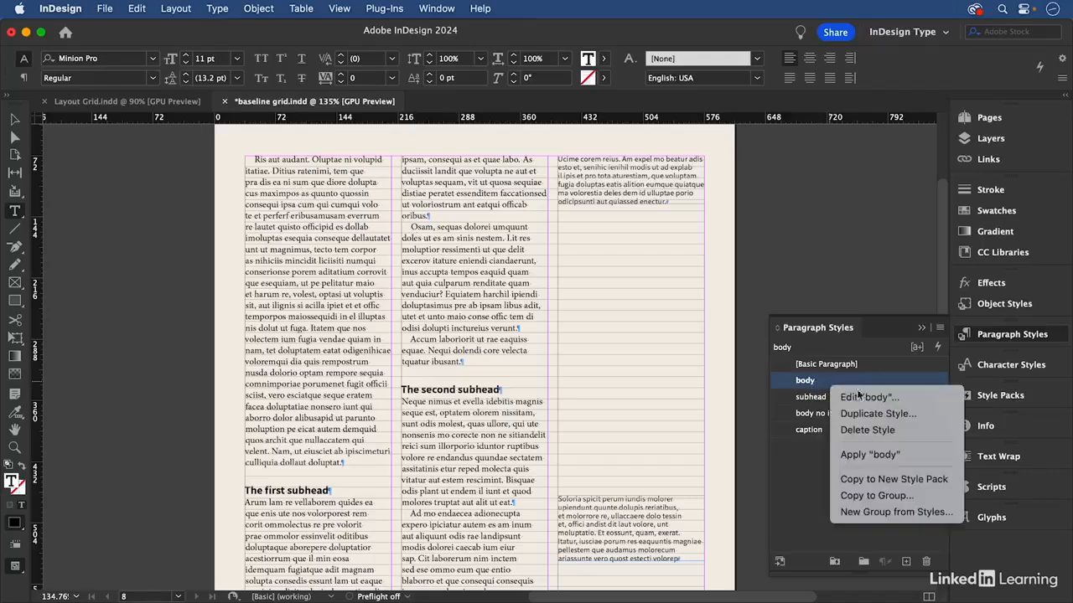
click(868, 398)
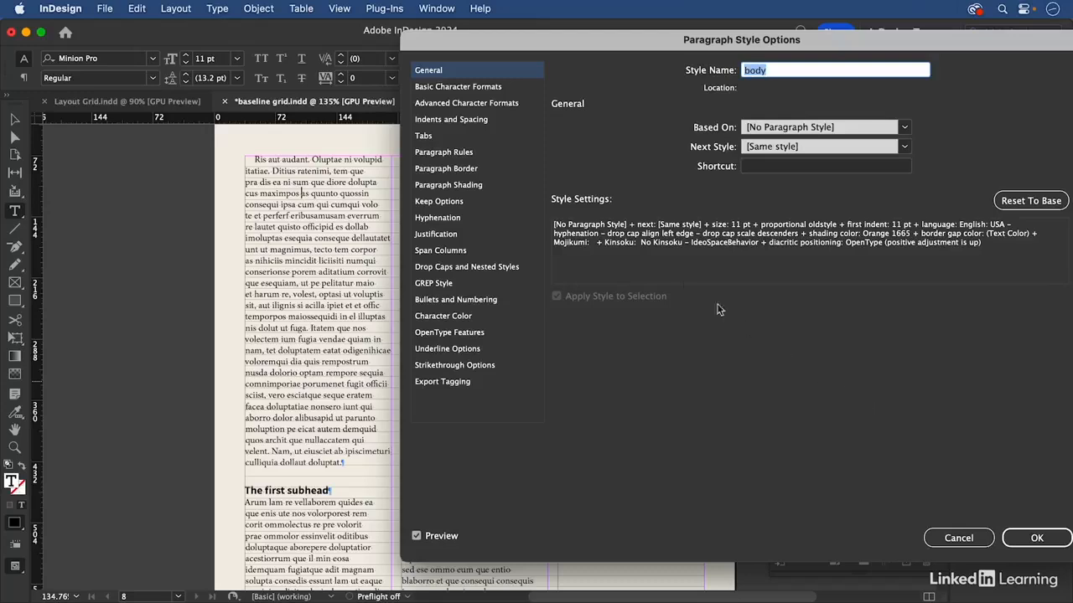
click(479, 122)
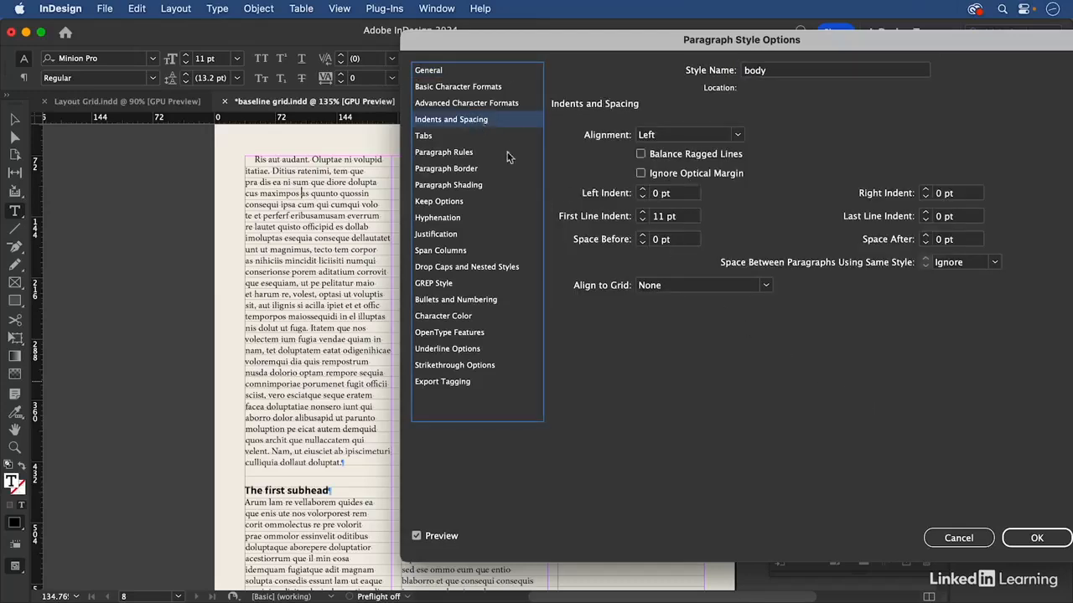
click(734, 286)
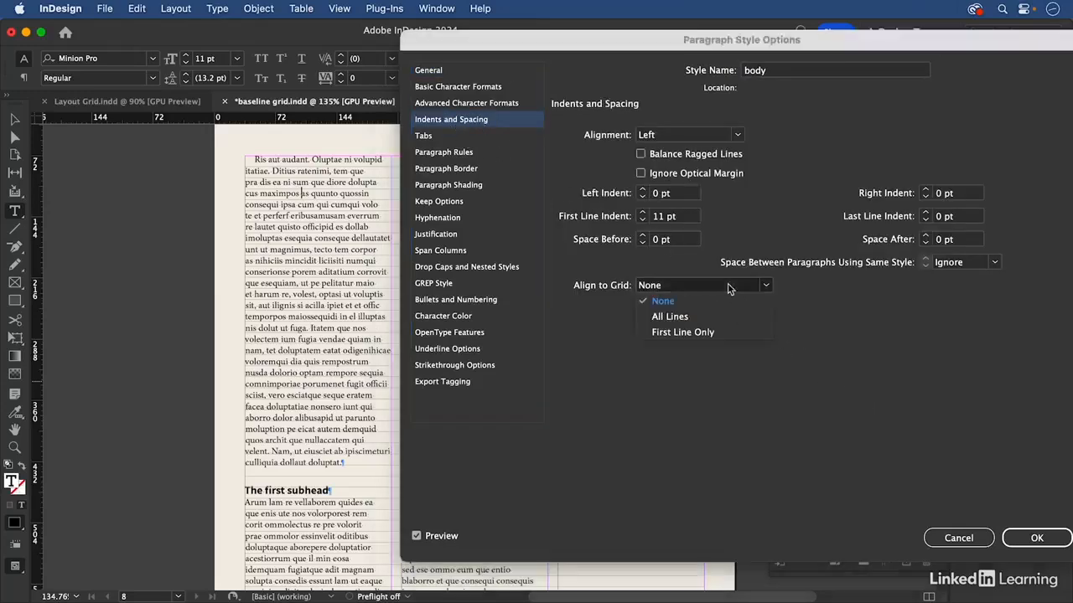
click(691, 319)
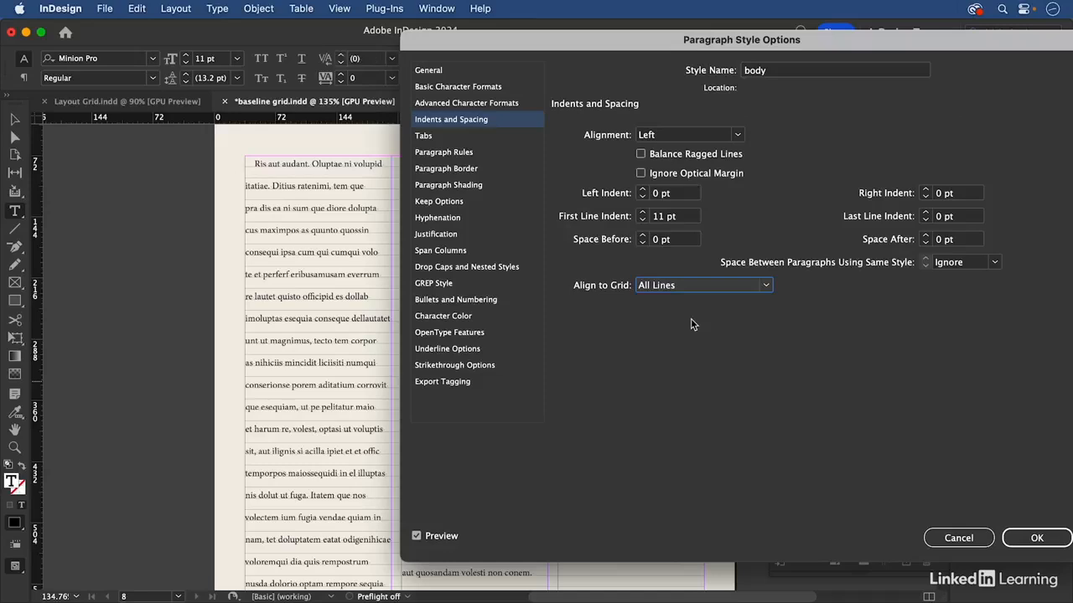
click(1039, 538)
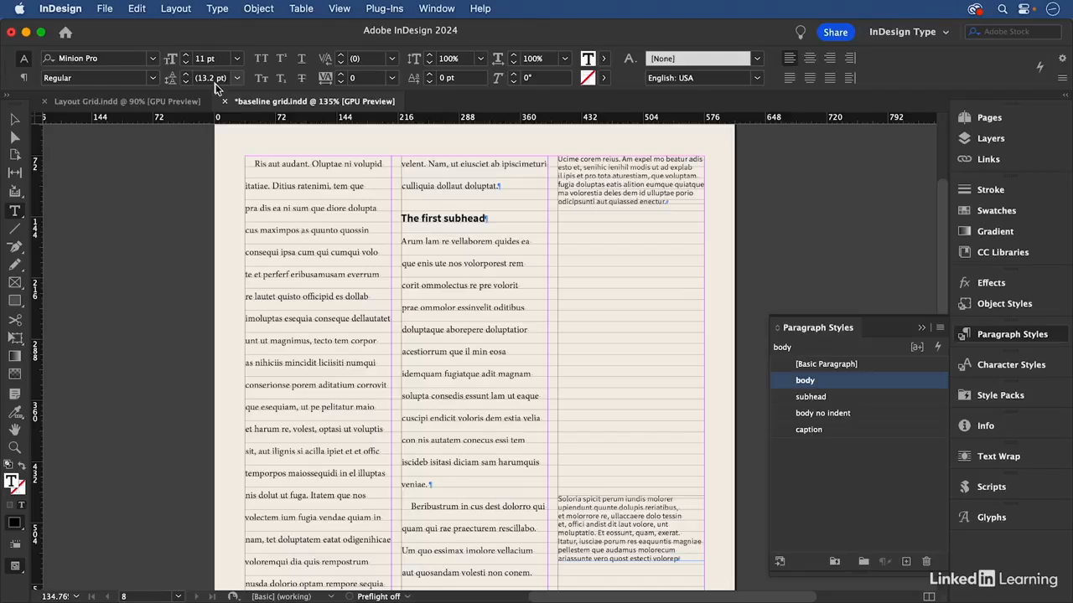
Set the body paragraph style's leading to 13 pt
right_click(883, 382)
click(912, 399)
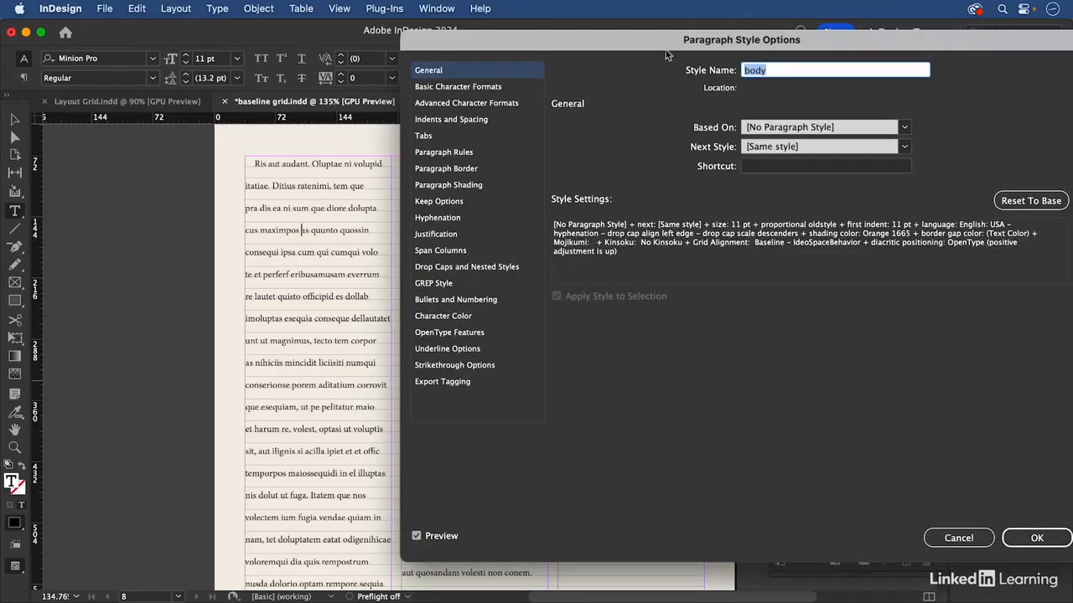
click(471, 88)
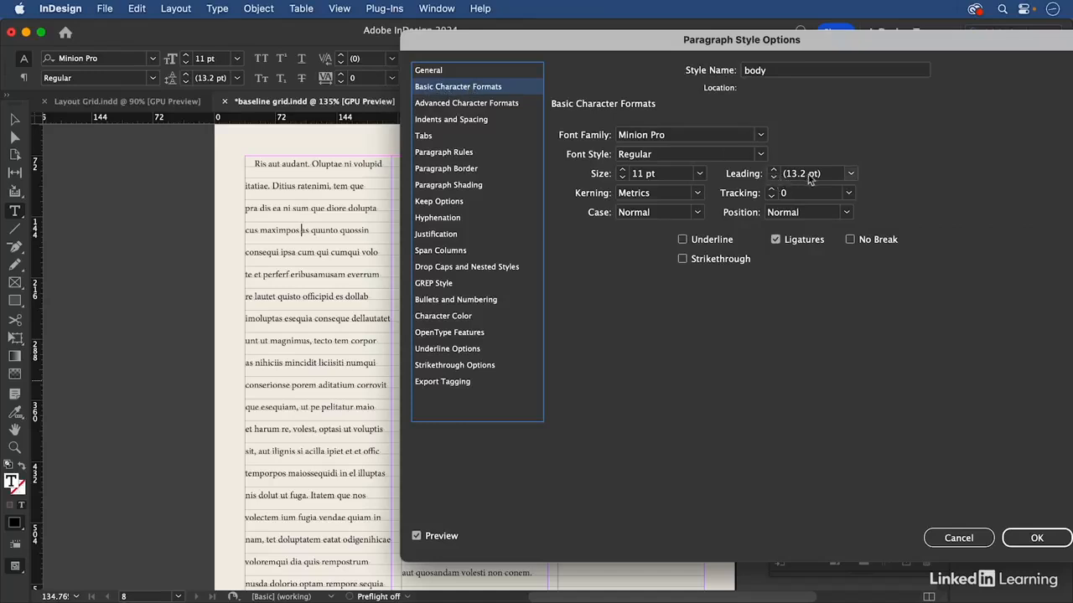
click(746, 174)
text(13)
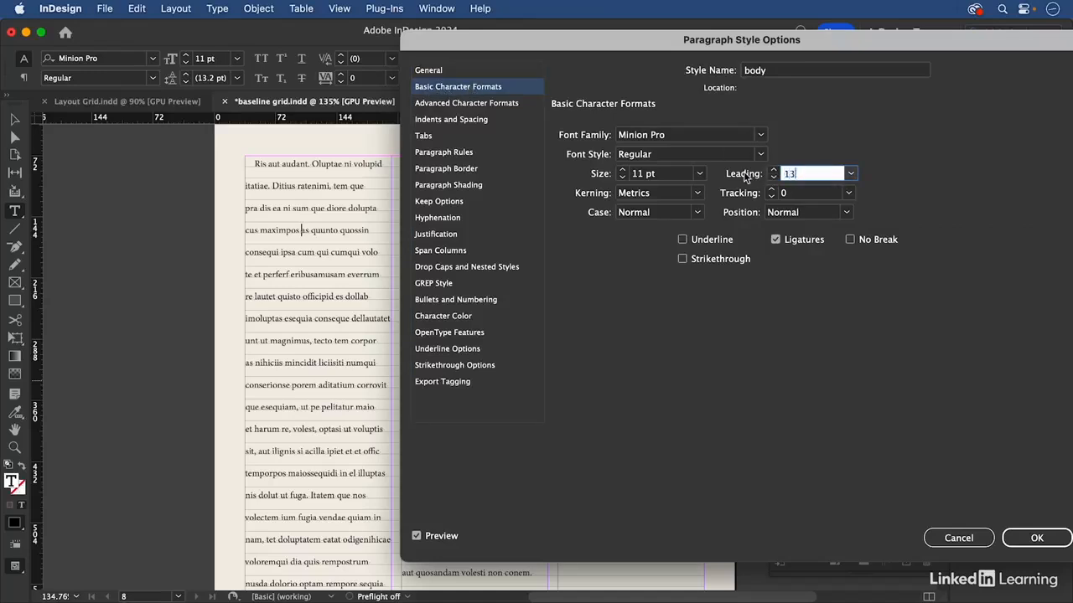
click(1037, 540)
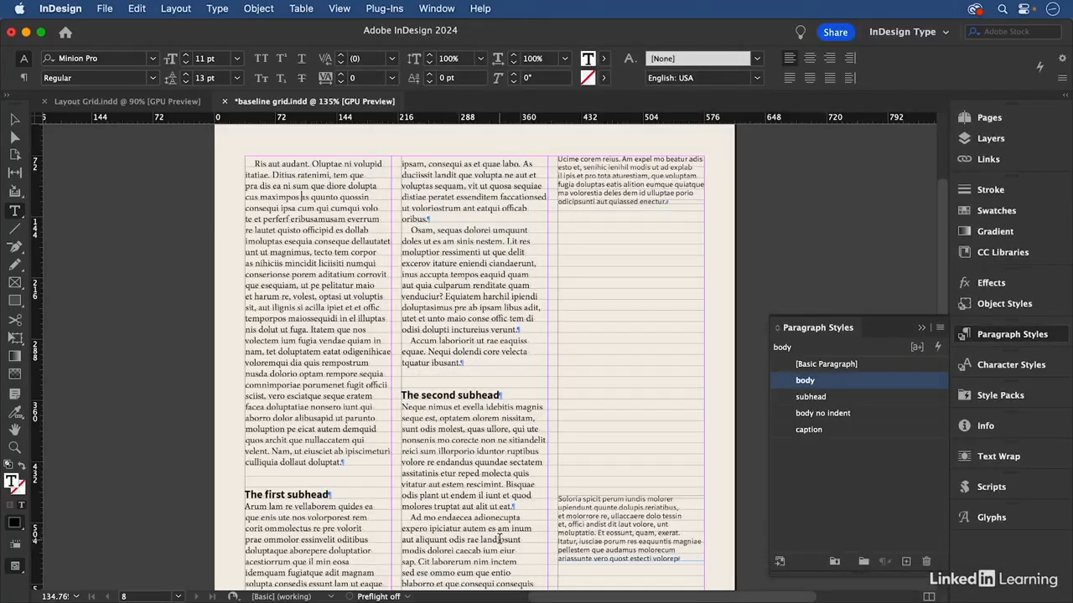
Review the subhead paragraph style's Space Before and Align to Grid settings, leaving the style as it is
scroll(500, 539, down, 5)
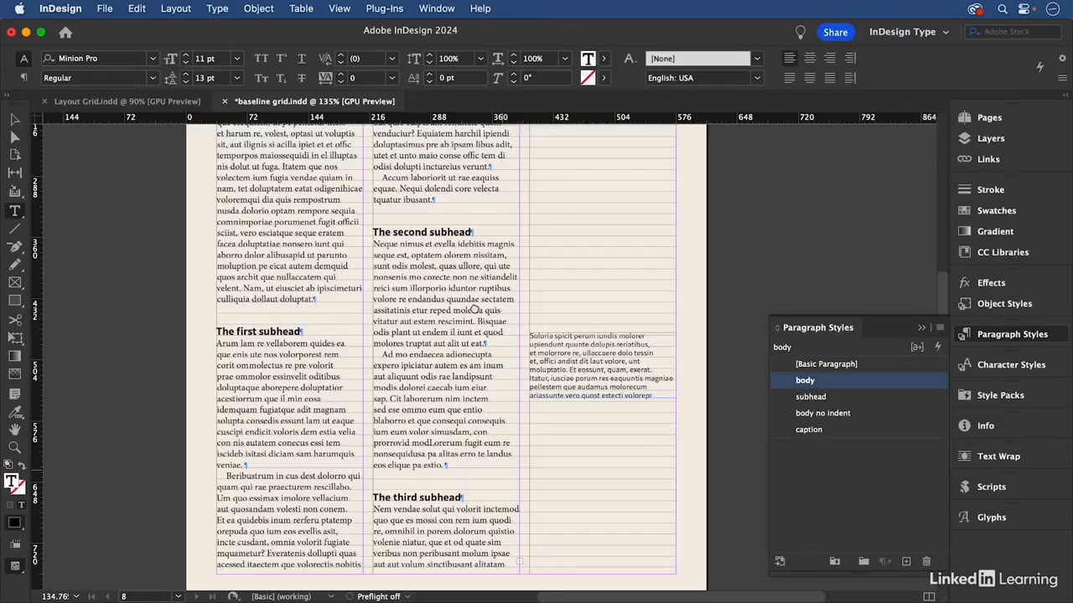
click(414, 232)
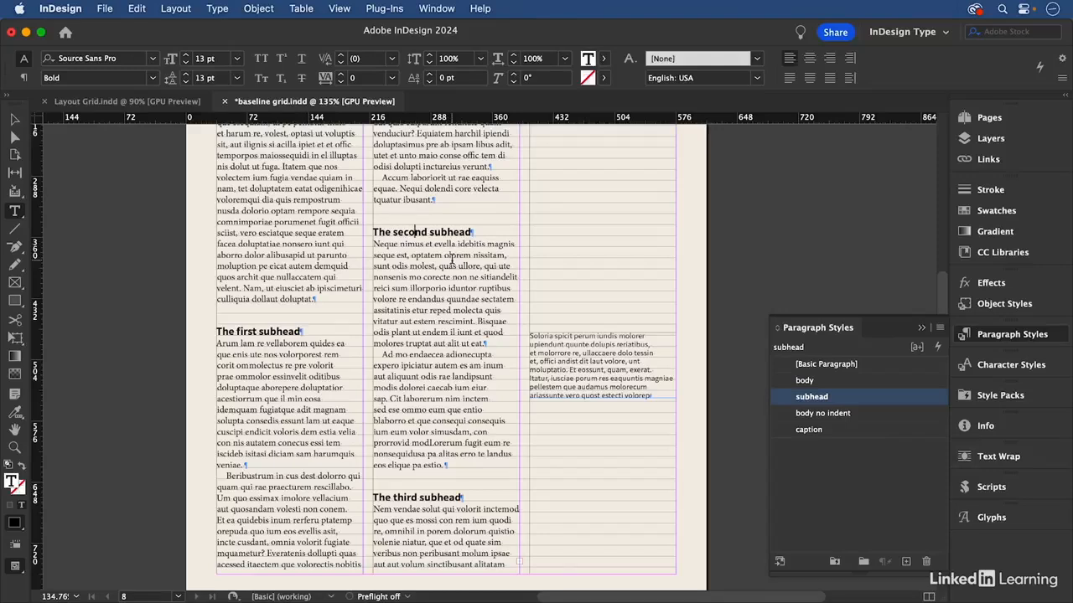
right_click(836, 399)
click(867, 411)
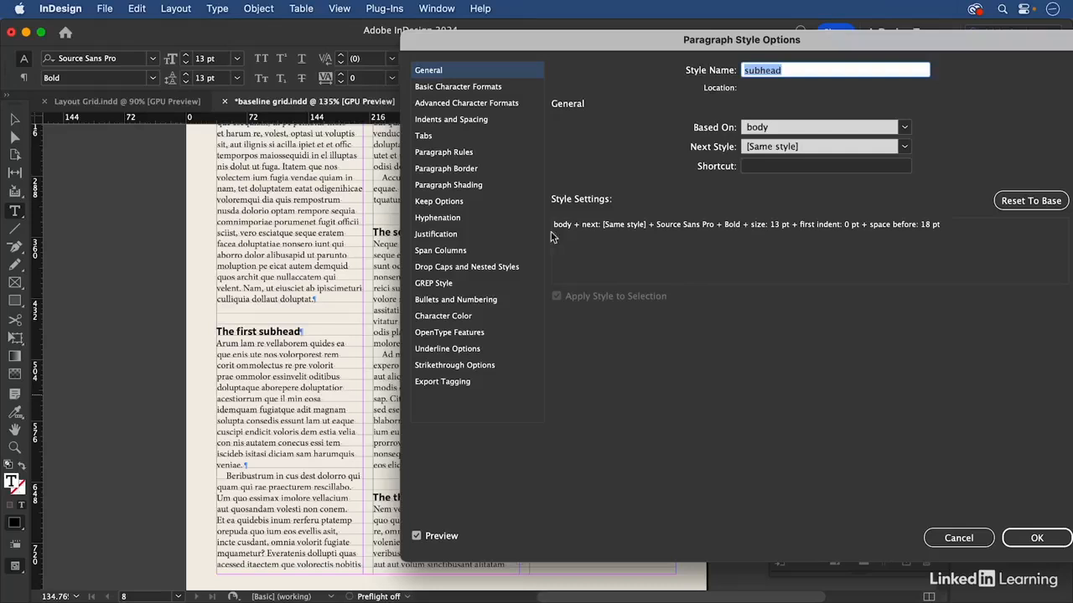
click(478, 120)
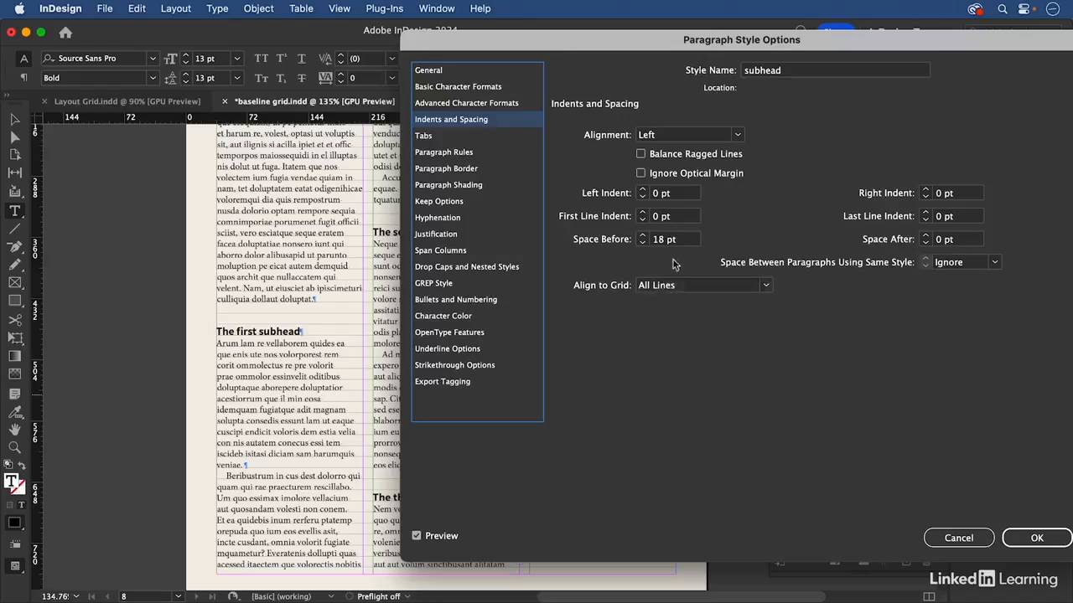
drag(688, 240, 624, 240)
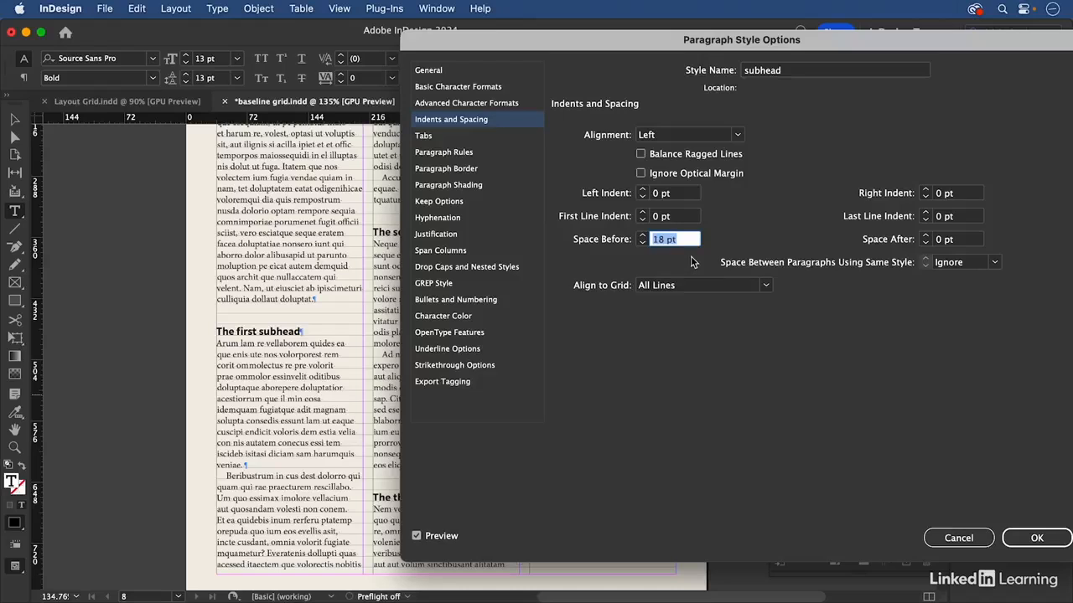
click(962, 541)
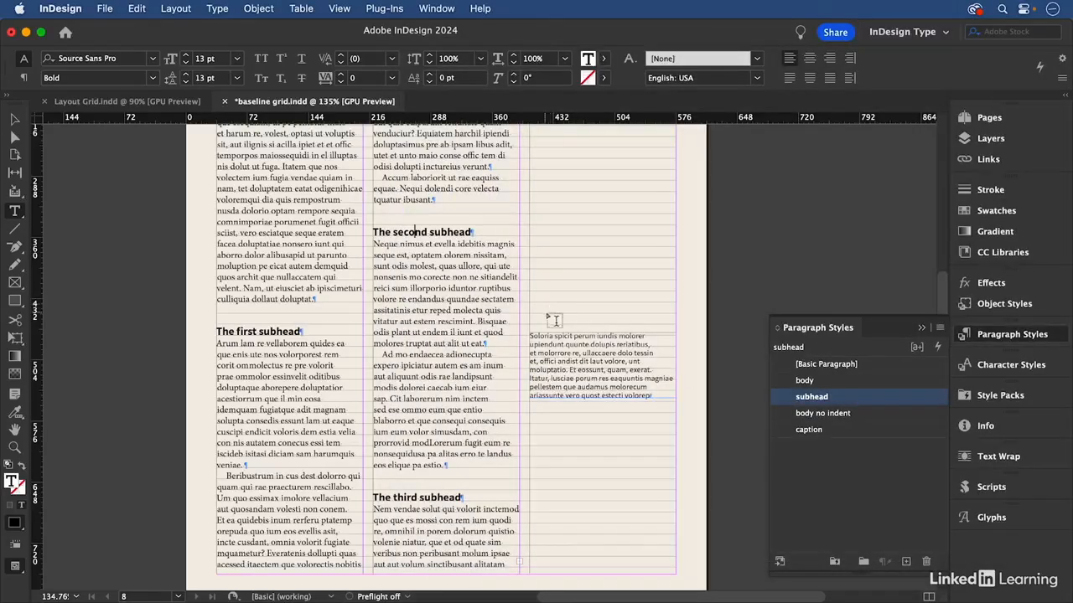
Compare the leading of the line "The second subhead" with that of the body line directly below it
drag(368, 184, 506, 289)
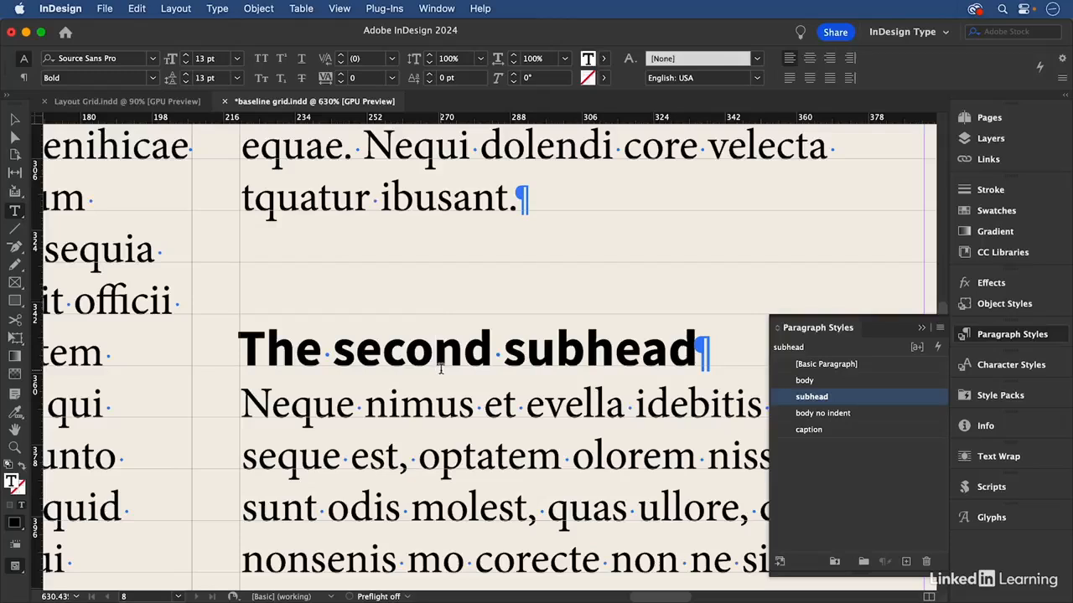
triple_click(420, 404)
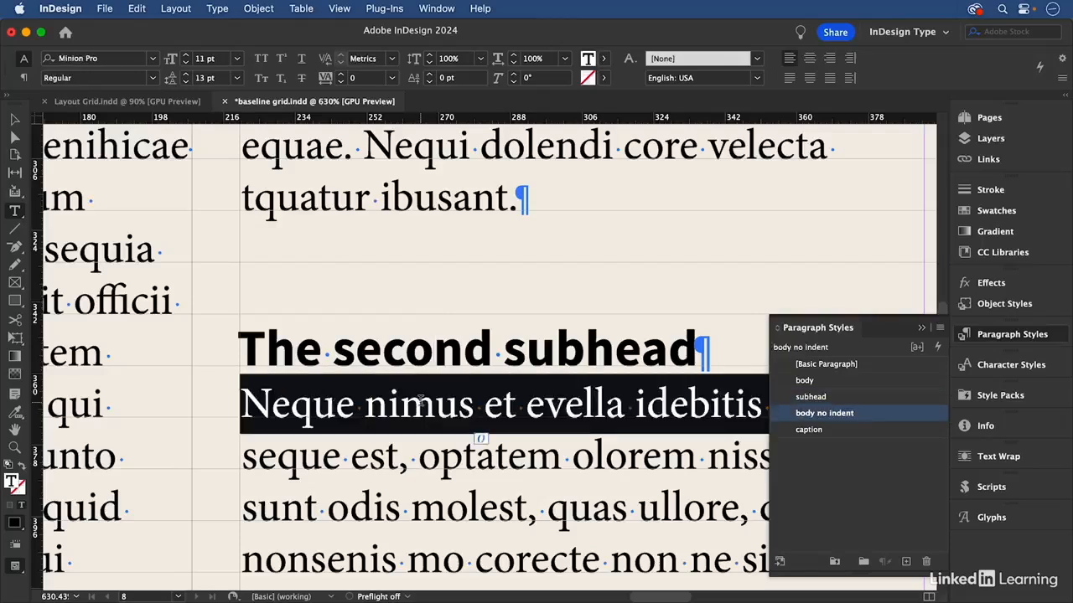
click(408, 348)
triple_click(408, 348)
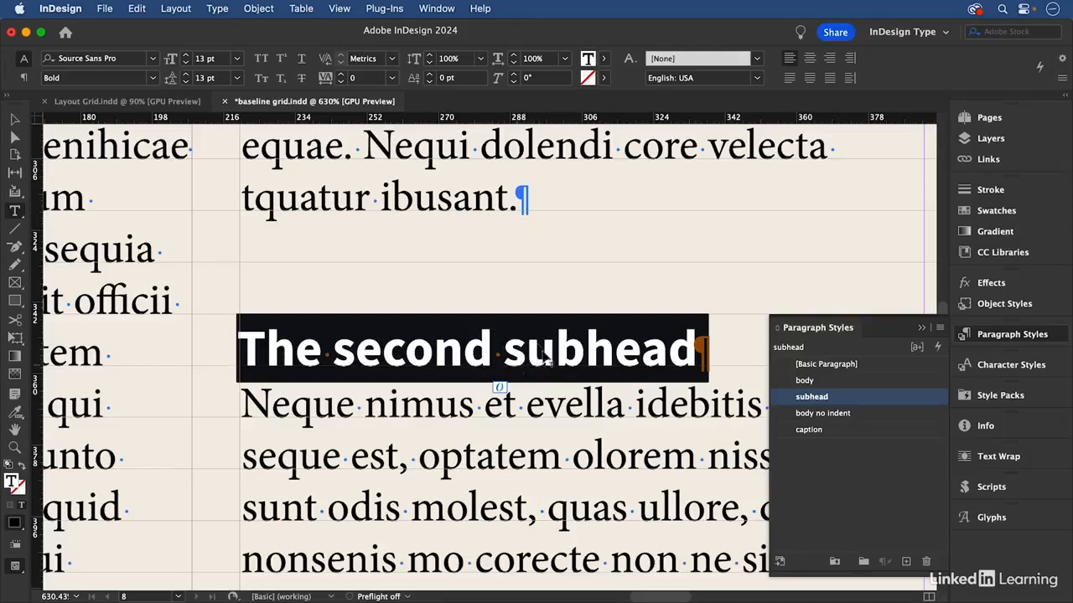
Set the space before "The second subhead" to 10 pt and the space after it to 3 pt
click(24, 78)
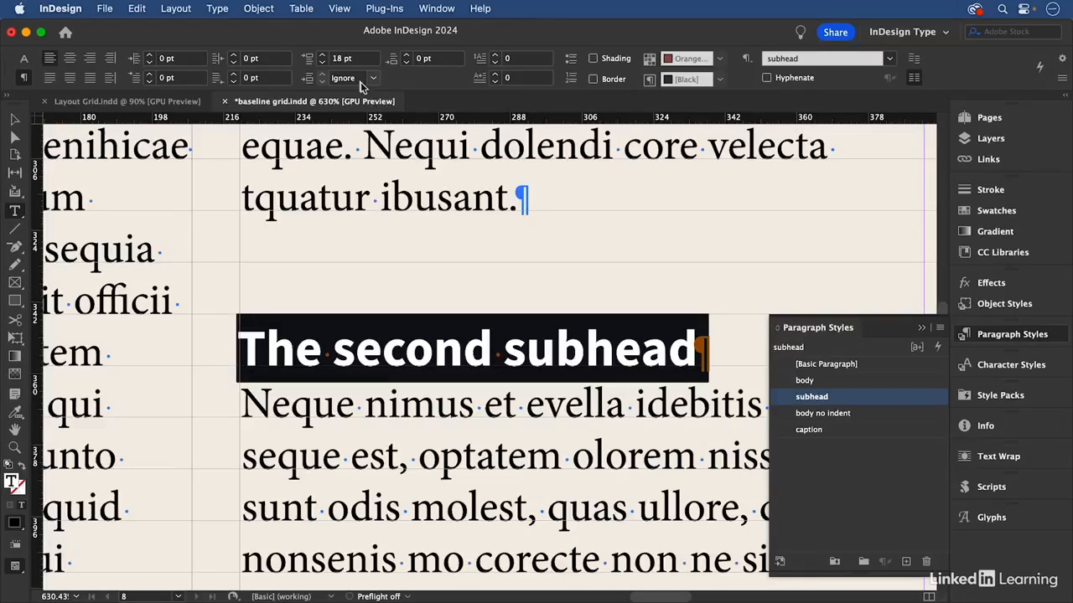
click(316, 60)
click(322, 62)
drag(359, 57, 322, 56)
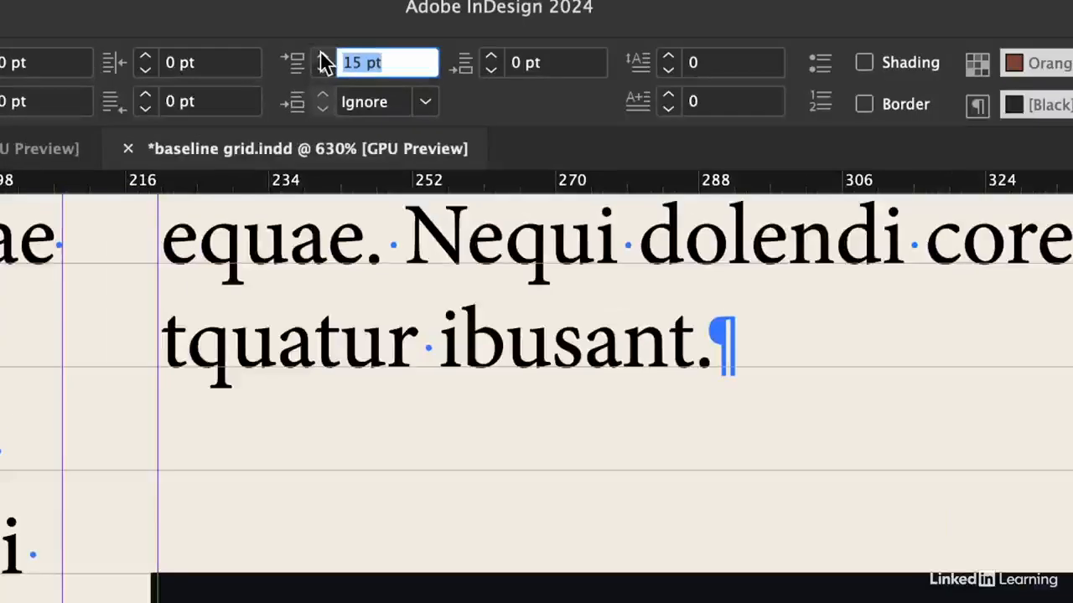
text(10)
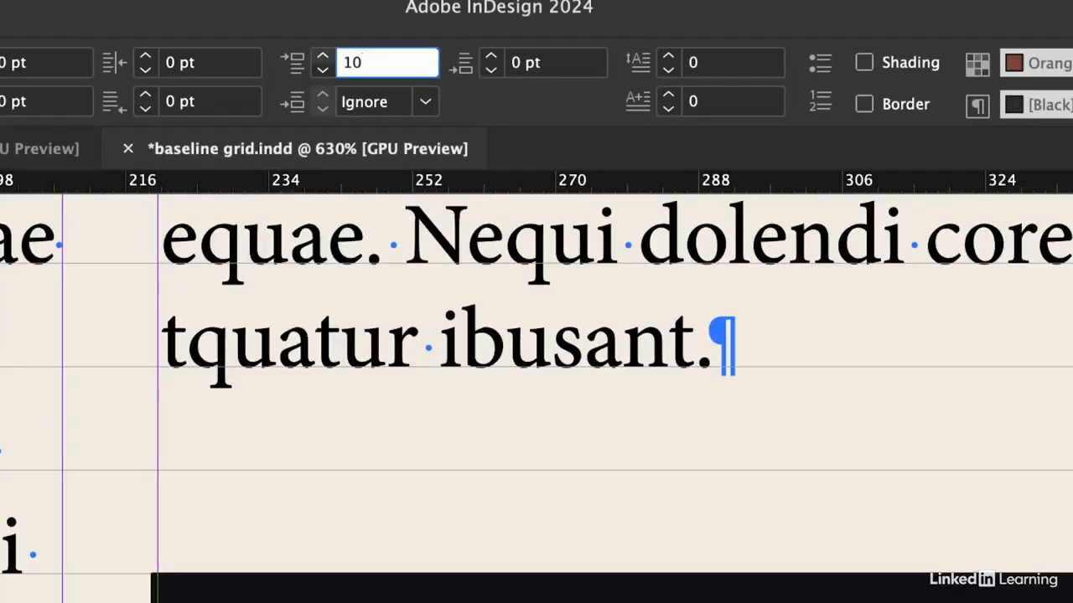
key(Tab)
text(3)
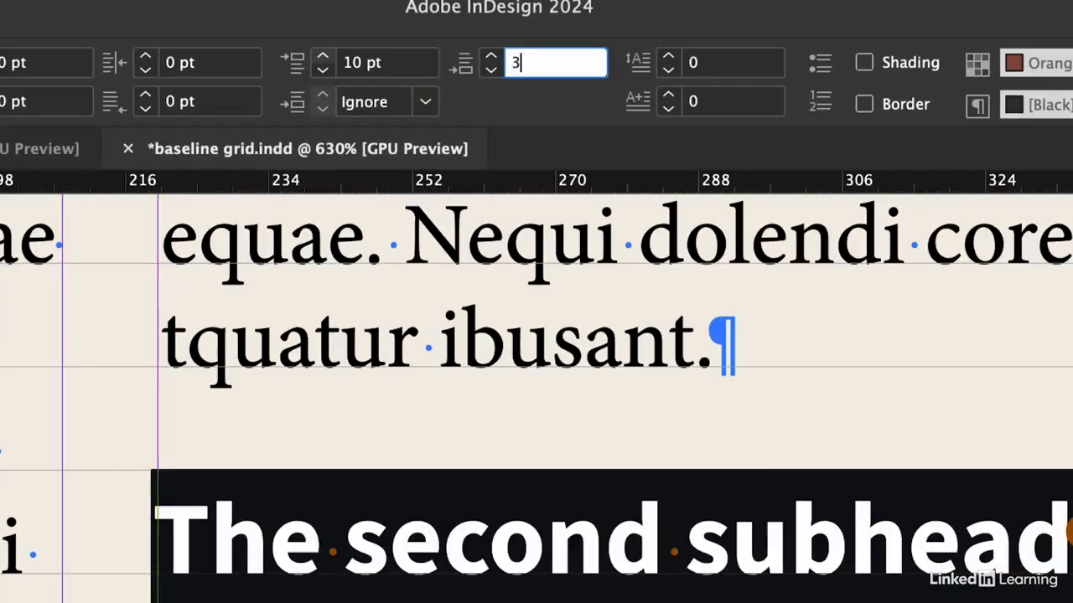
key(Tab)
Turn off baseline grid alignment for "The second subhead" and redefine the subhead style from it
key(super+0)
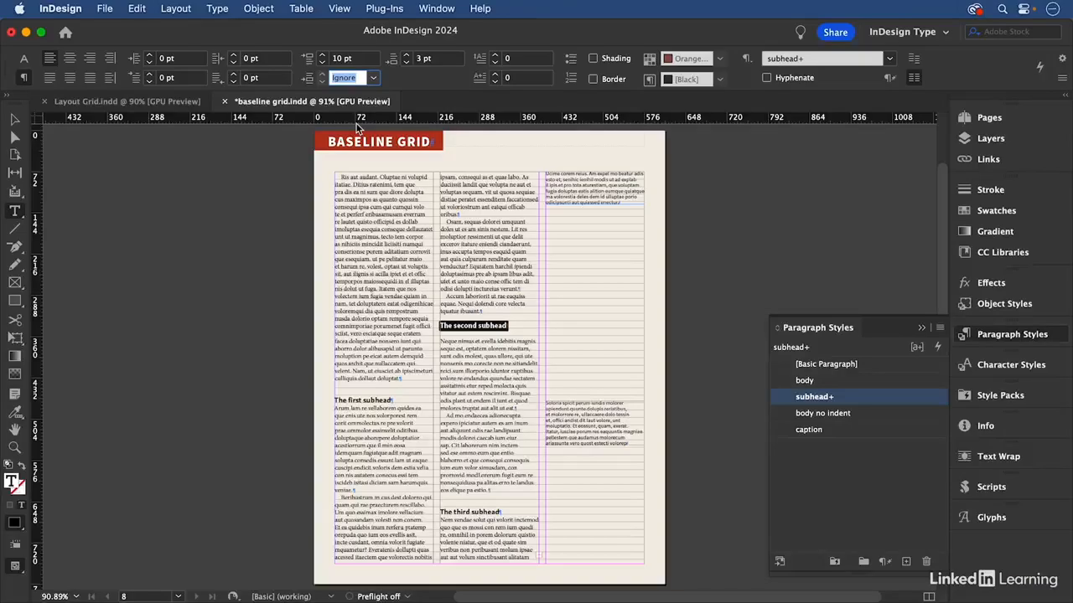
drag(405, 280, 630, 485)
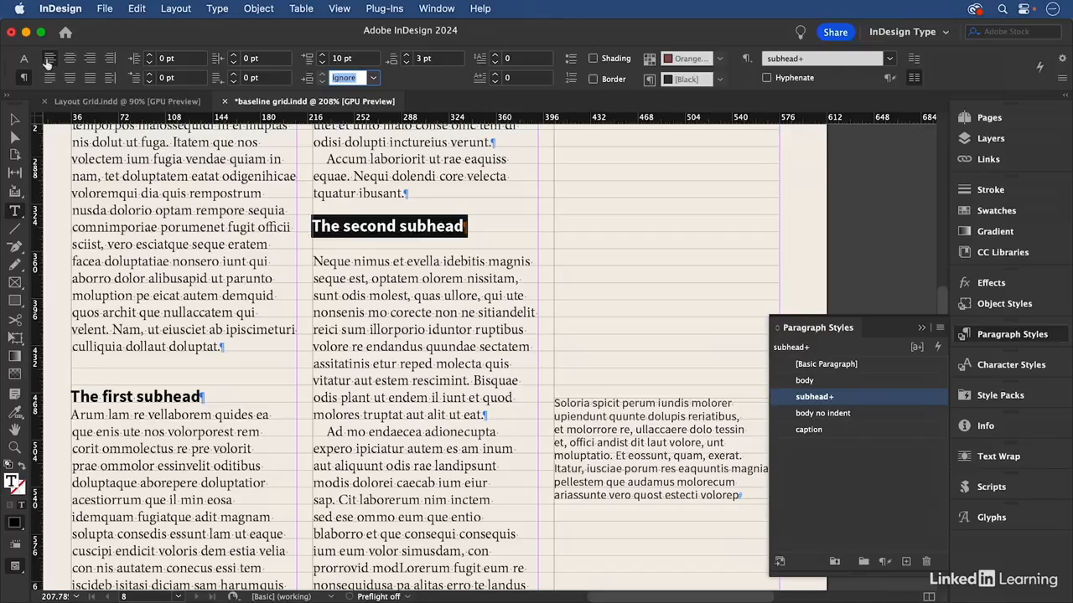
click(914, 61)
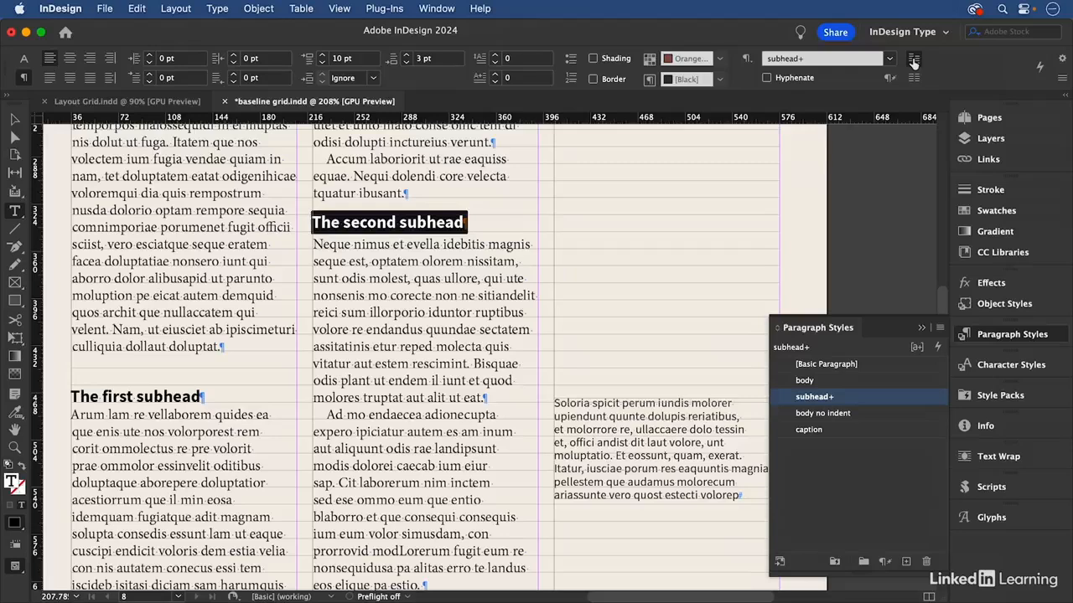
right_click(840, 404)
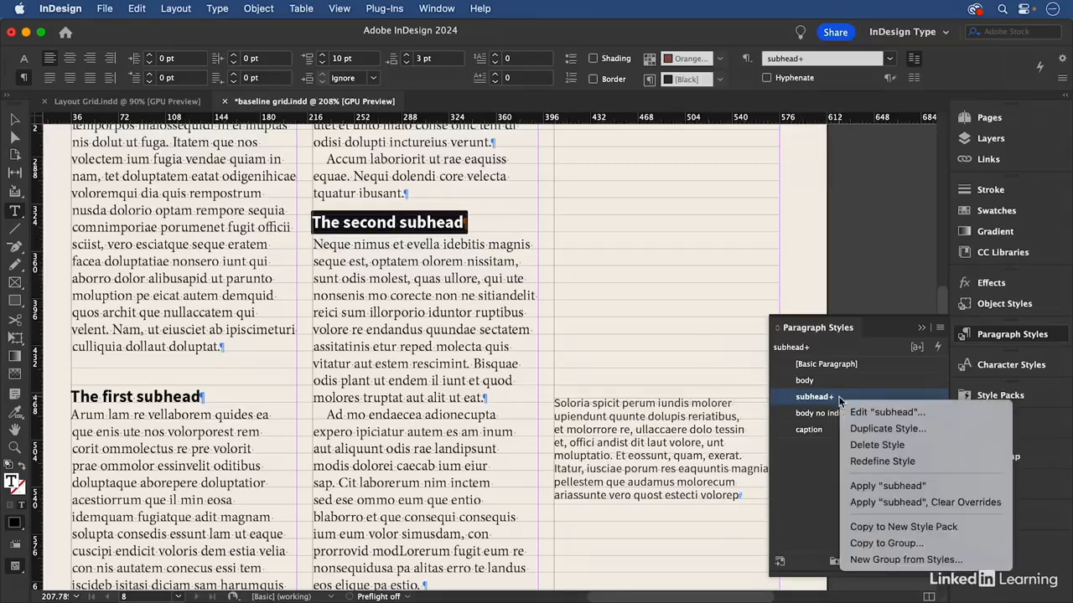
click(896, 462)
key(super+shift+a)
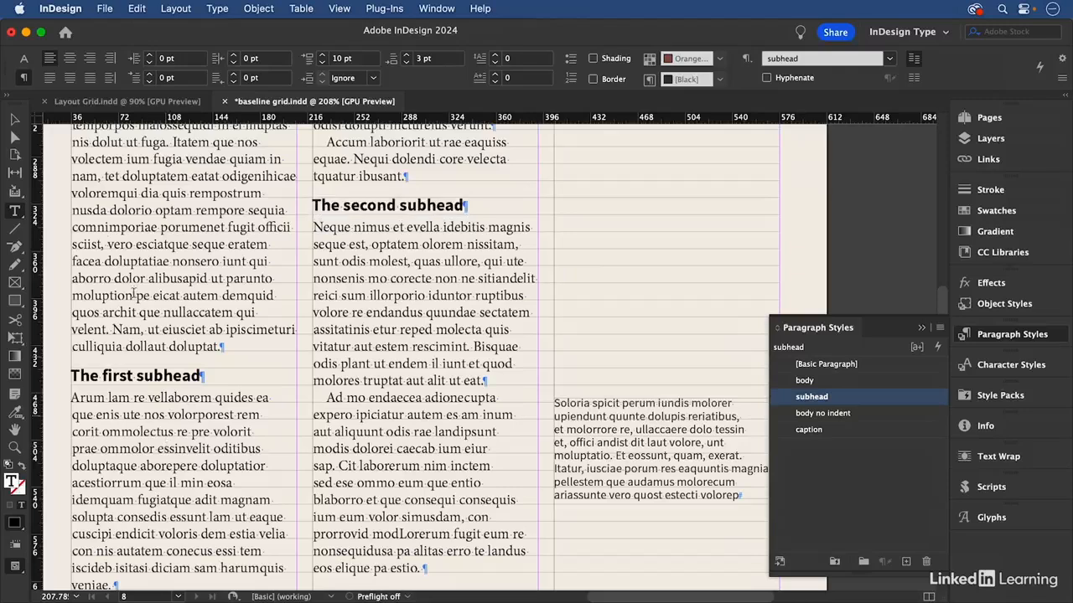
Inspect how the subheads and surrounding body text sit on the baseline grid, checking the paragraph settings of each
key(Escape)
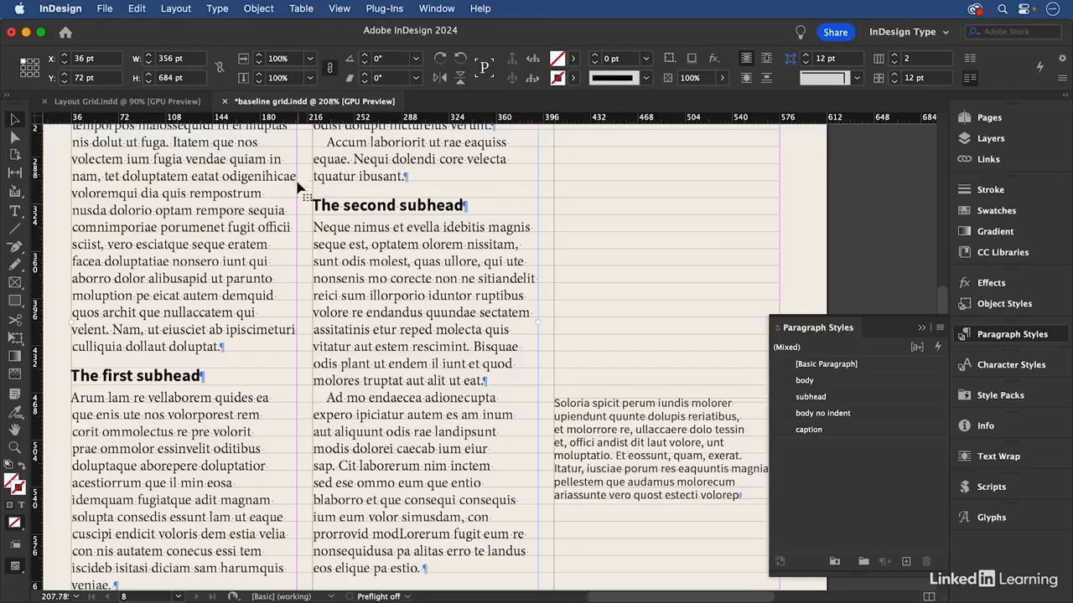
double_click(212, 403)
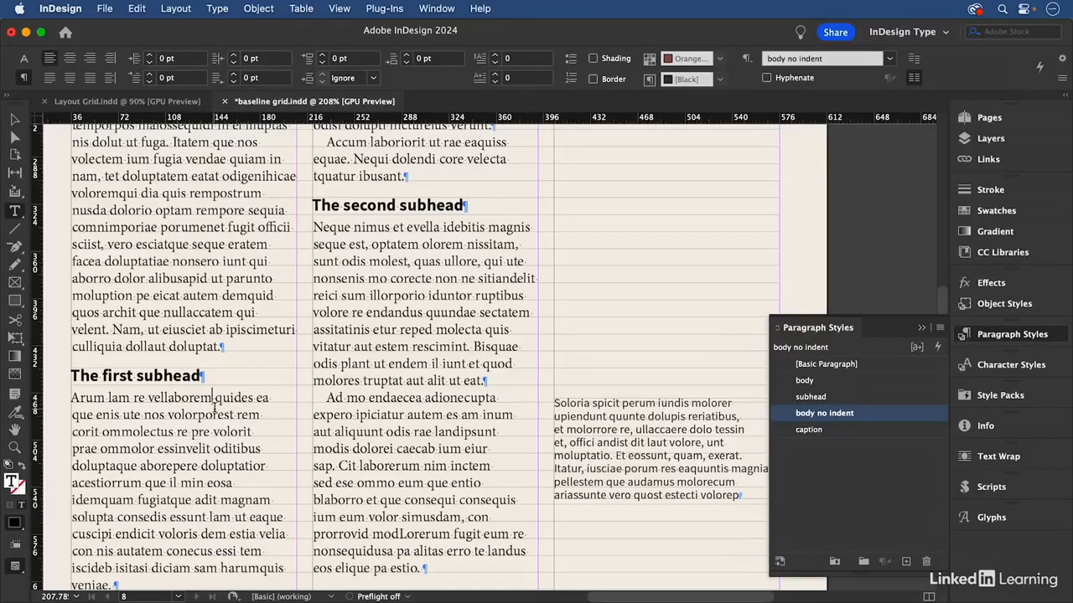
click(367, 205)
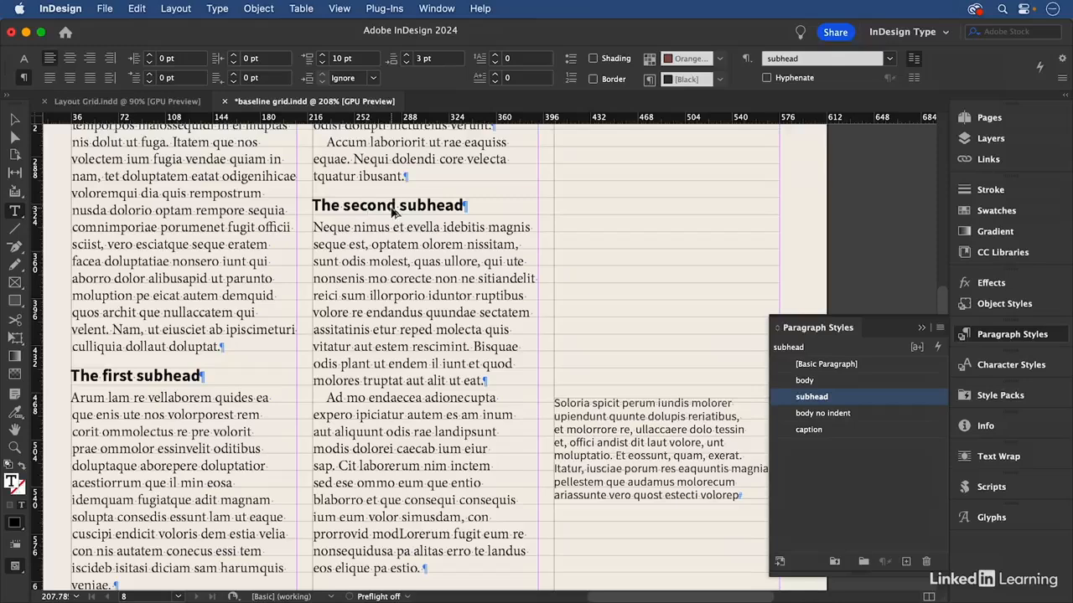
key(super+0)
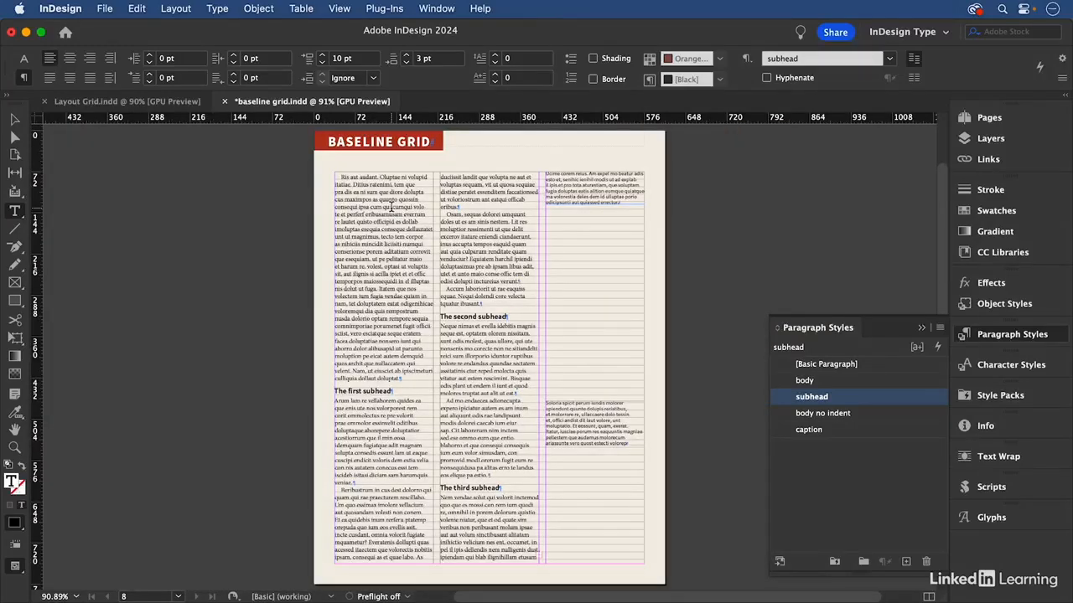
click(480, 228)
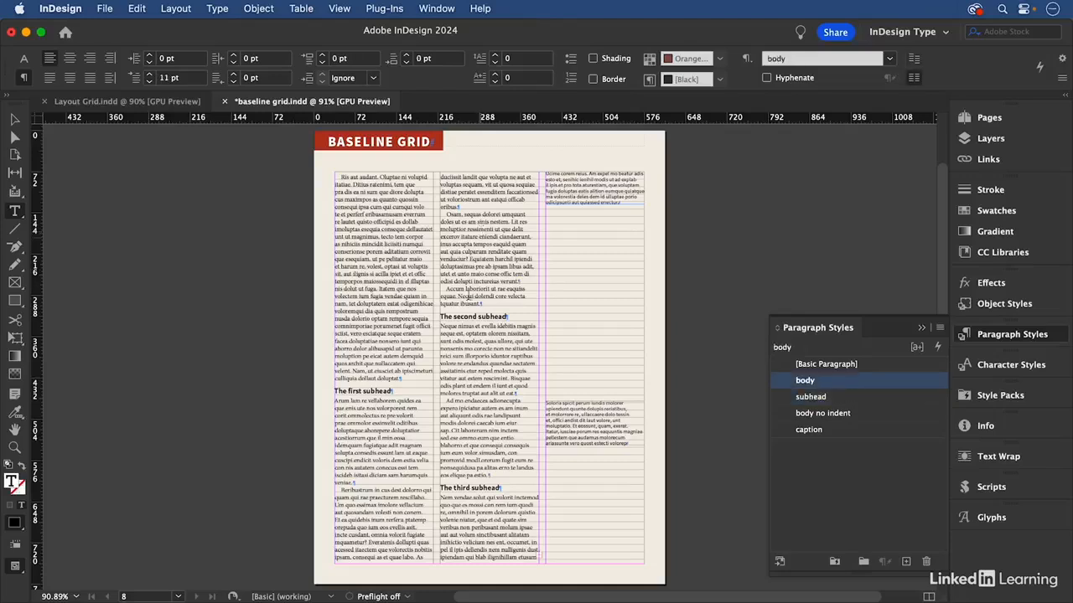
click(476, 319)
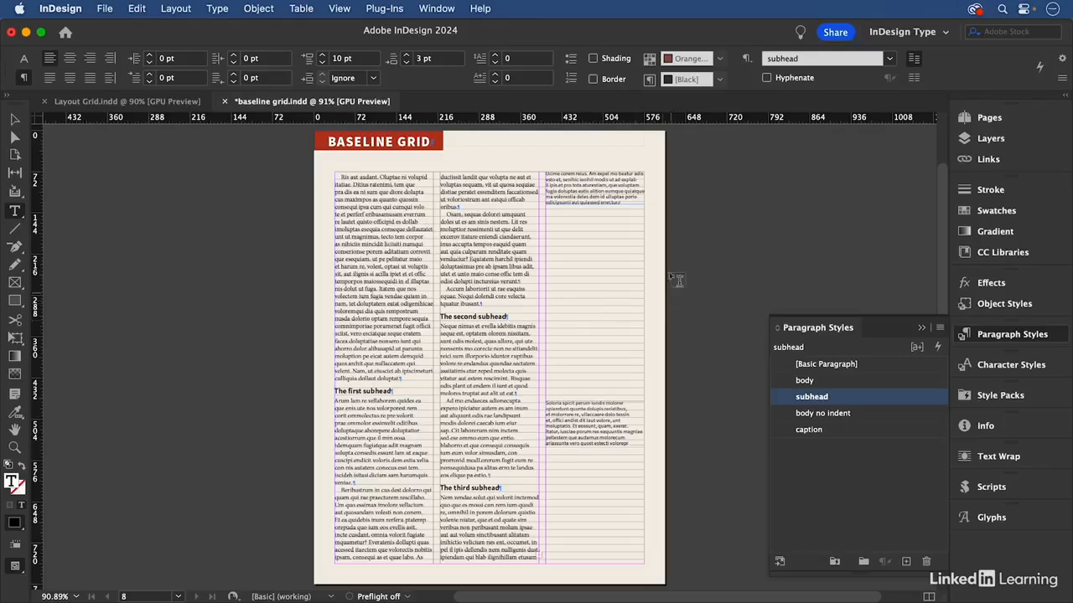
Set the font style of the caption paragraph style, used by the text in the third column, to Semibold
drag(637, 237, 702, 348)
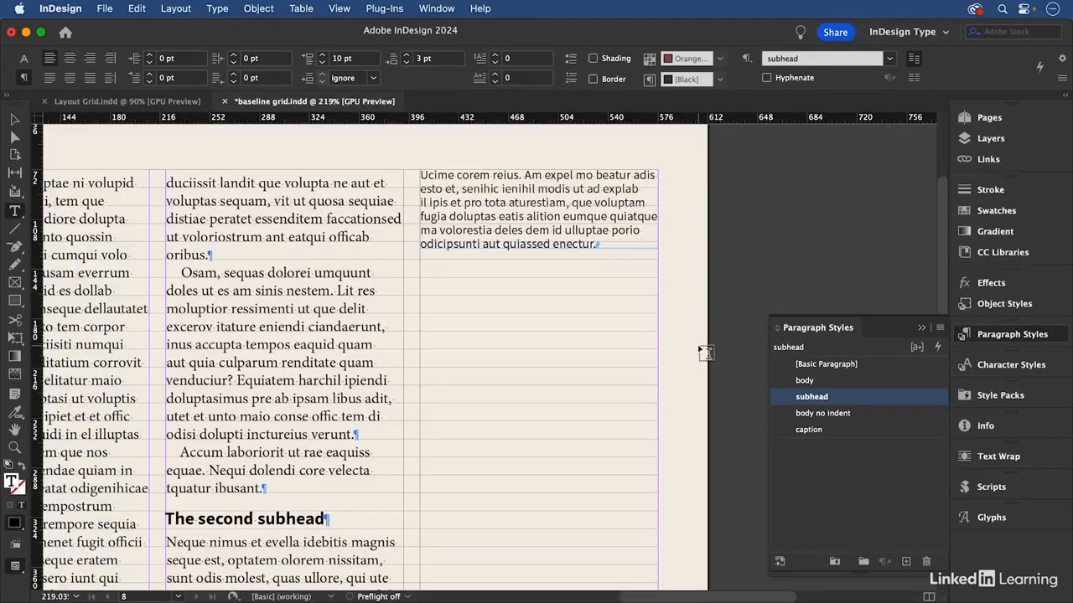
click(449, 189)
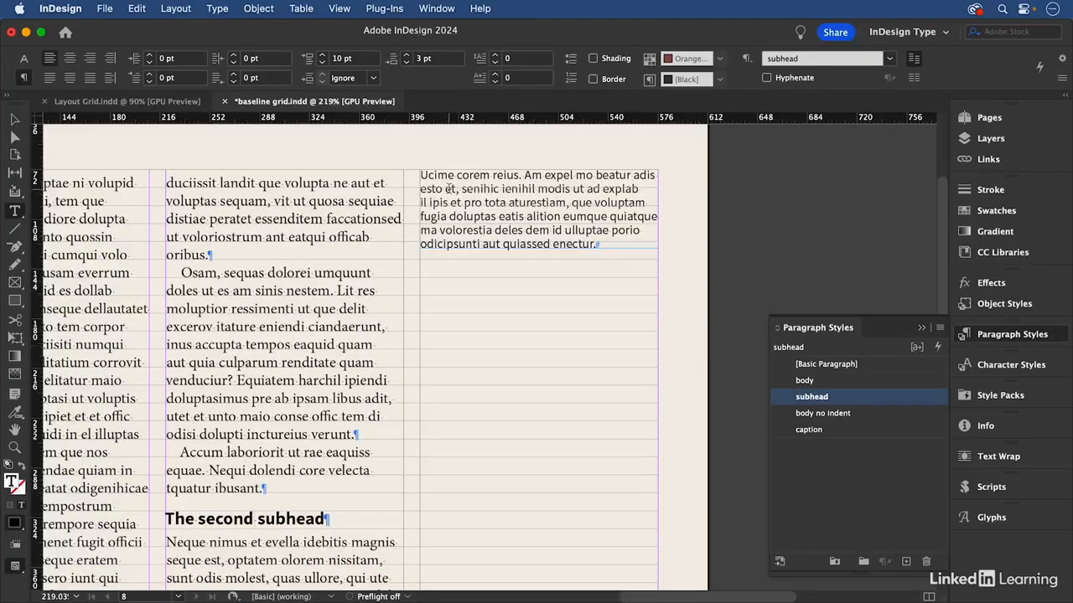
right_click(865, 433)
click(880, 444)
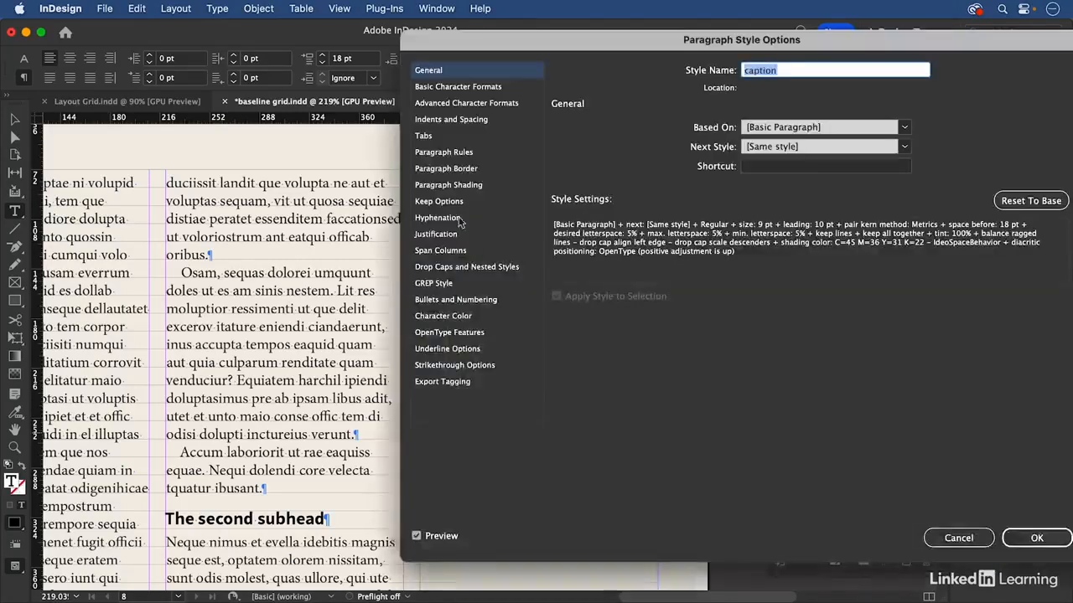
click(458, 87)
click(761, 156)
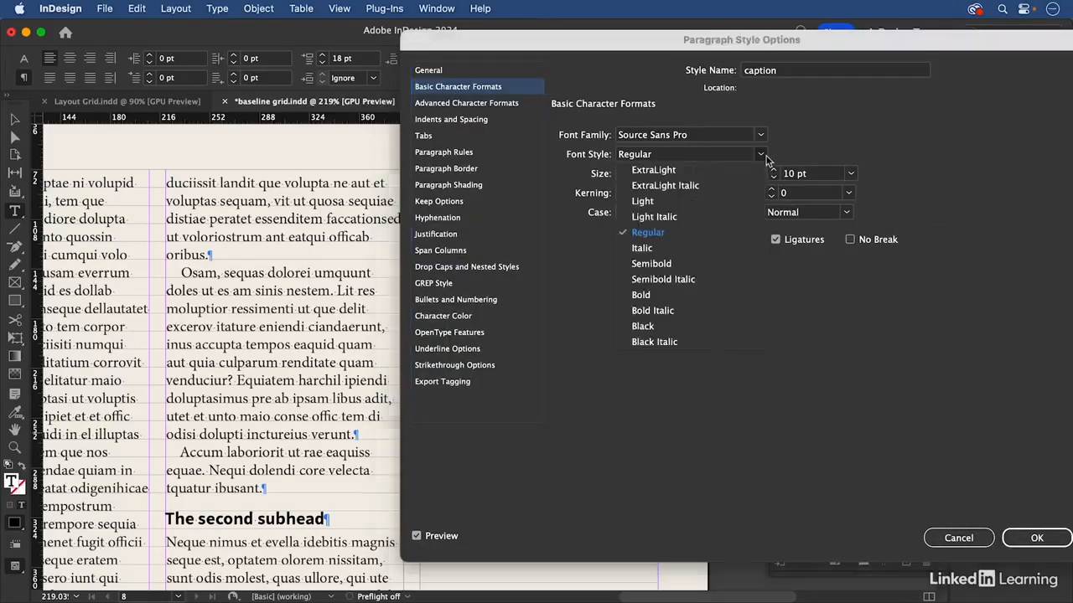
click(625, 262)
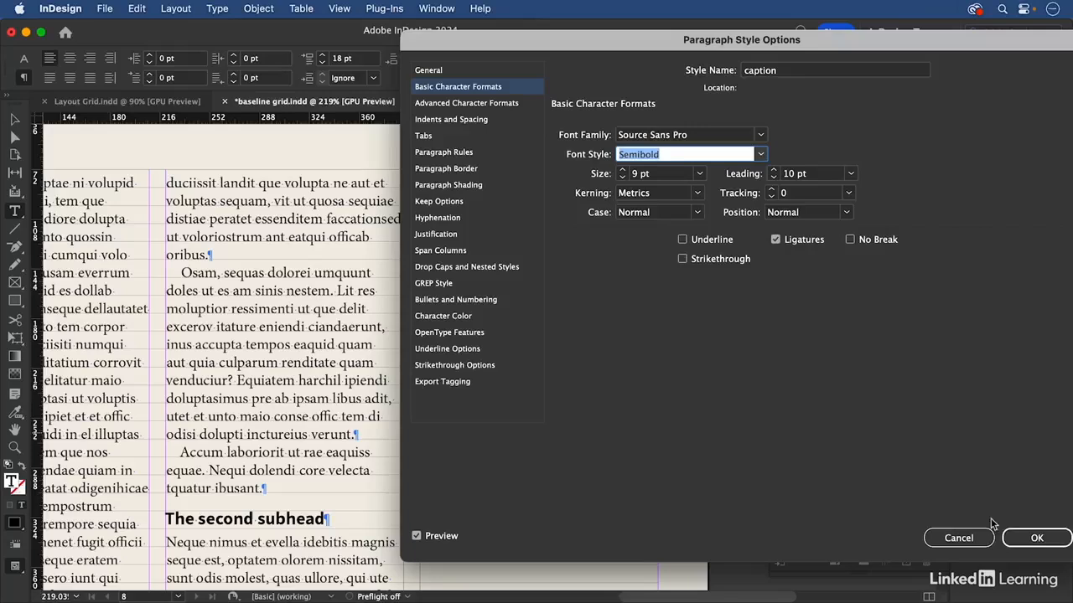
click(1034, 538)
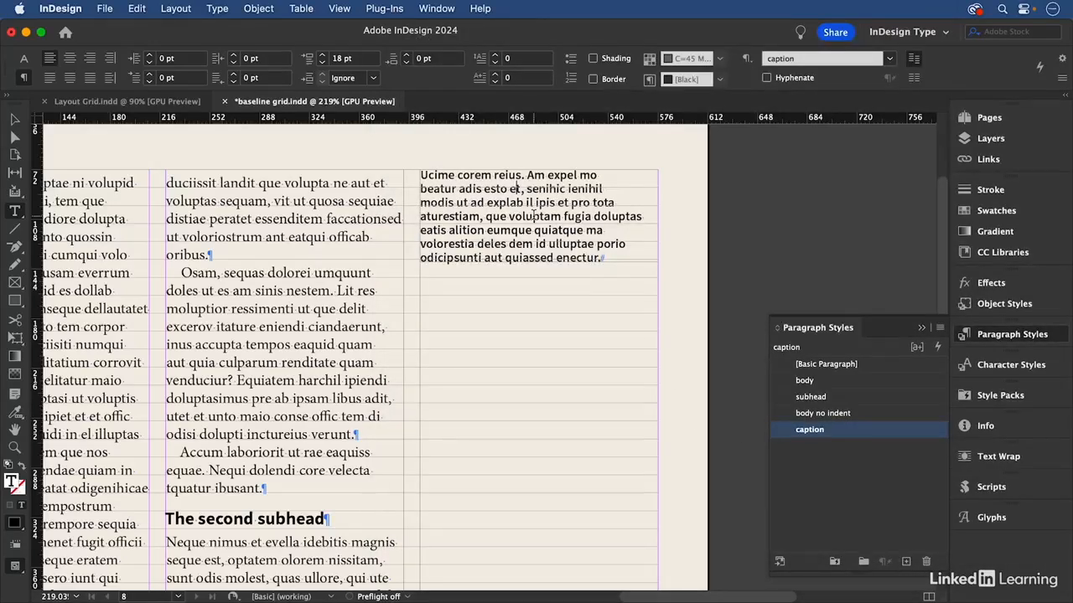
Check the caption text's size and leading, and set the caption paragraph style's grid alignment to First Line Only
click(23, 58)
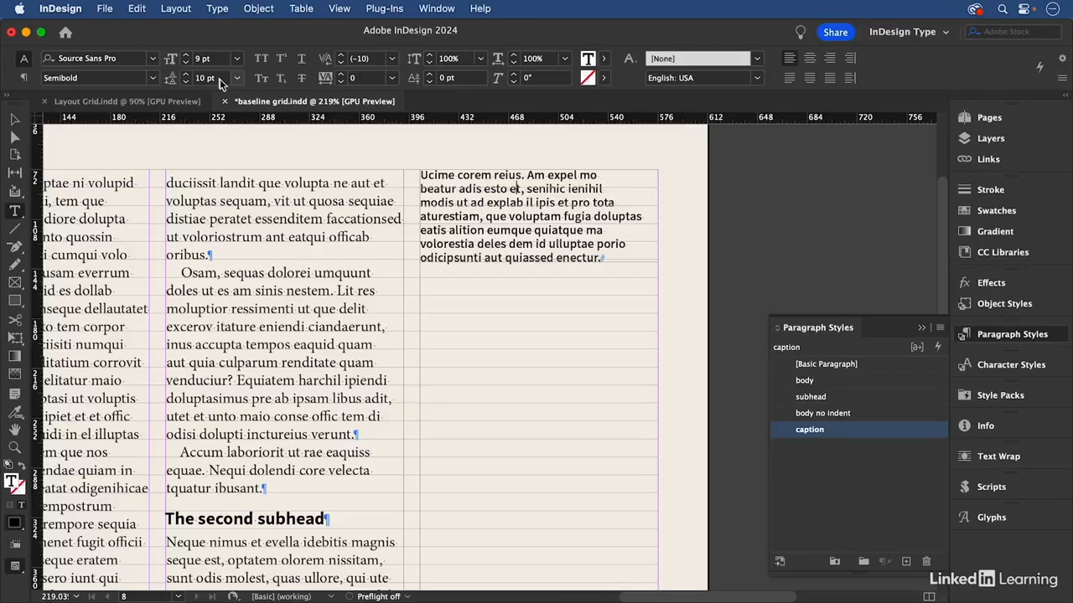
click(189, 60)
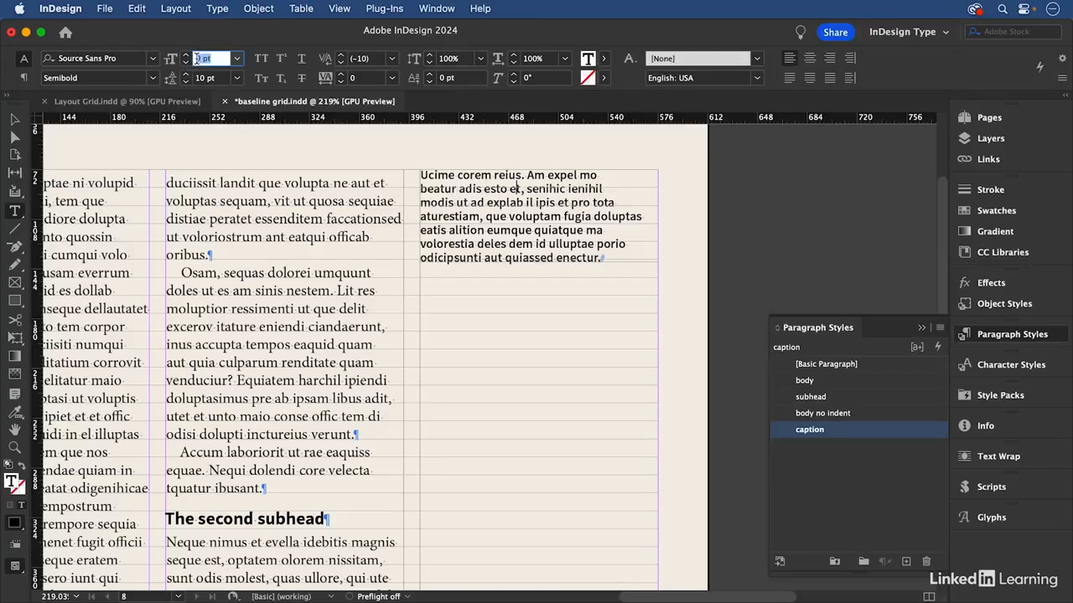
click(530, 178)
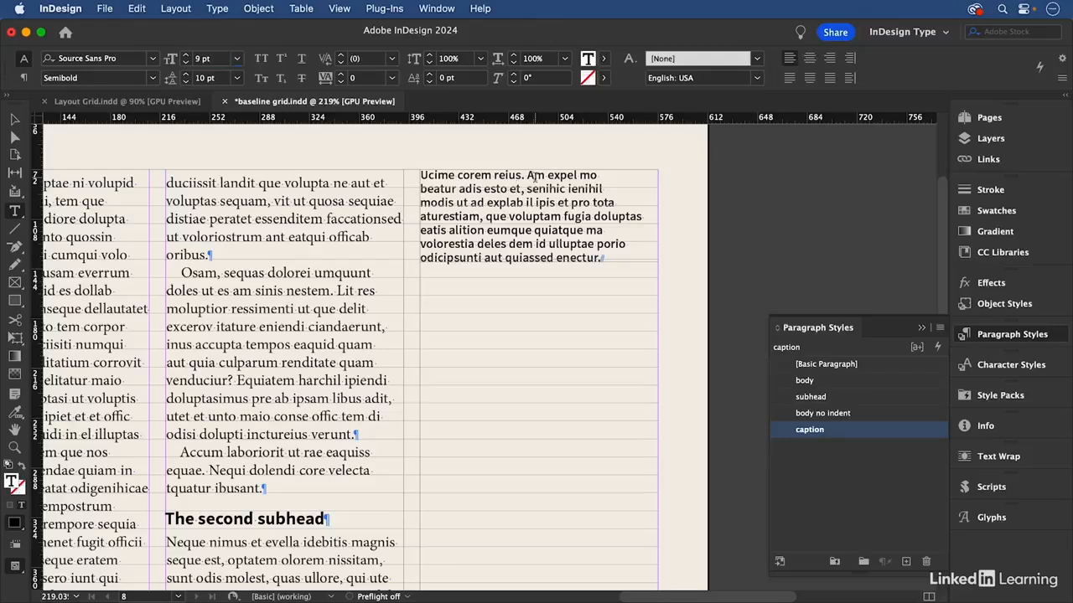
right_click(857, 434)
click(893, 445)
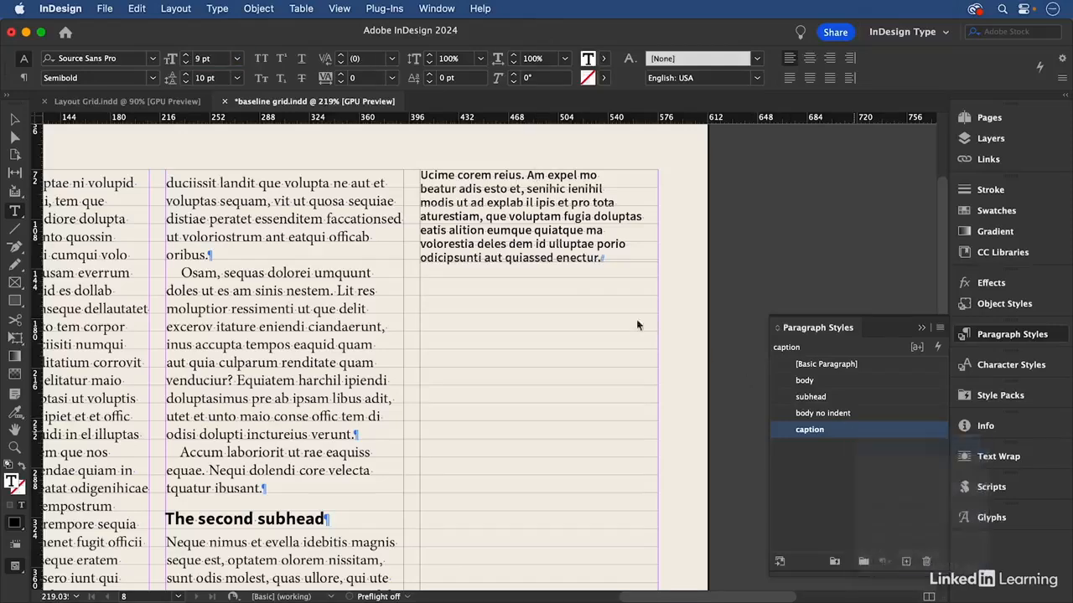
click(485, 120)
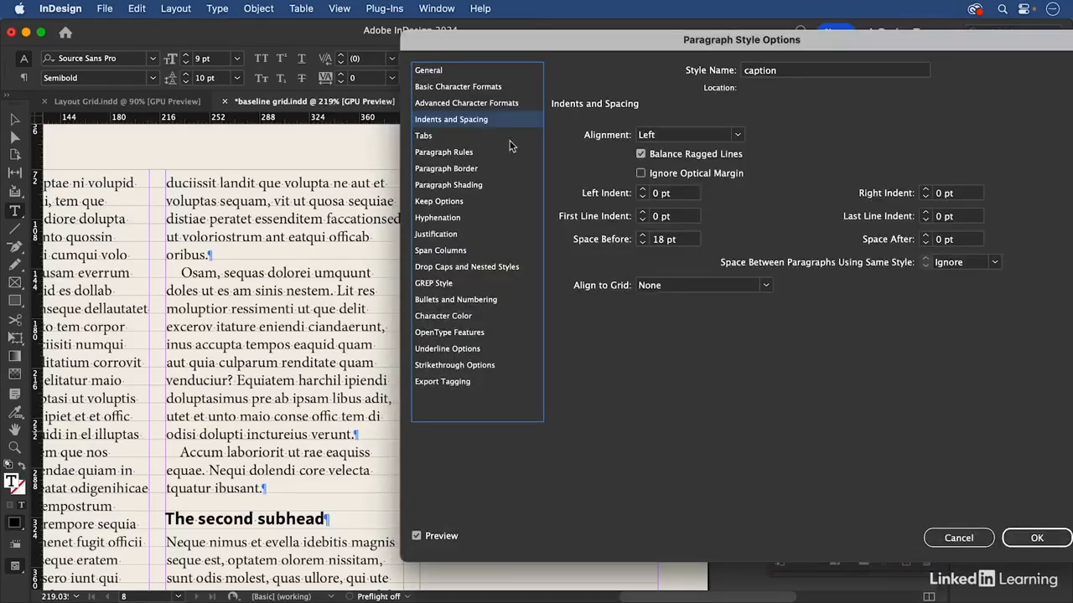
click(681, 289)
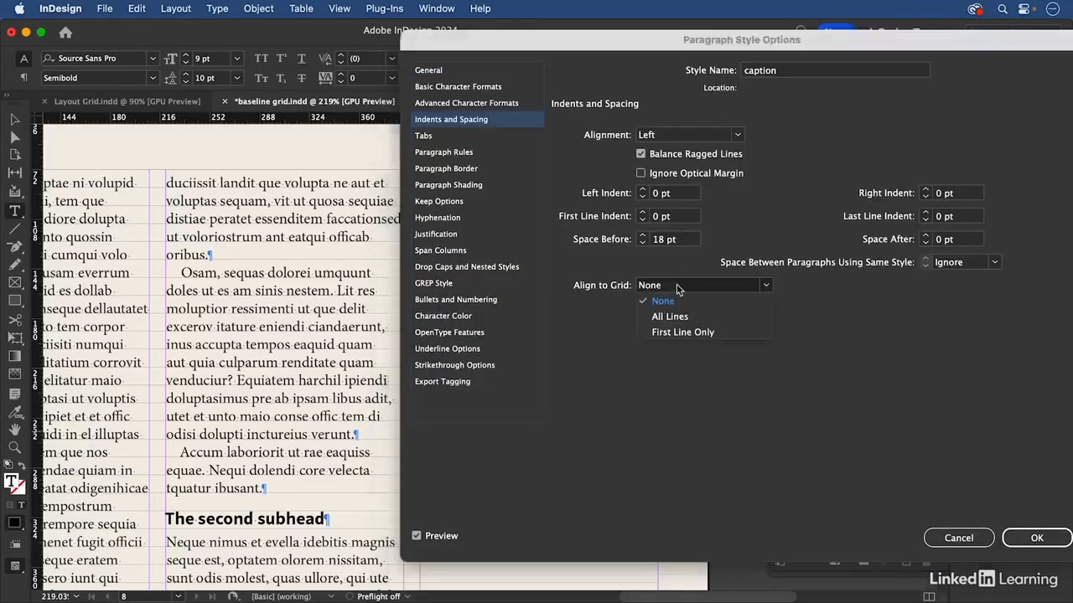
click(682, 333)
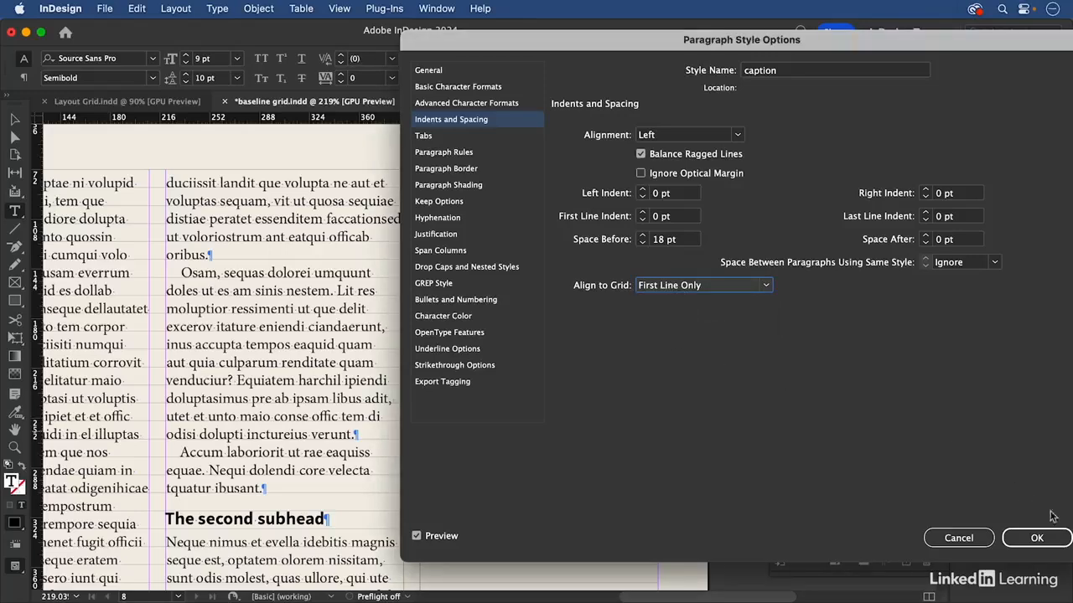
click(1036, 538)
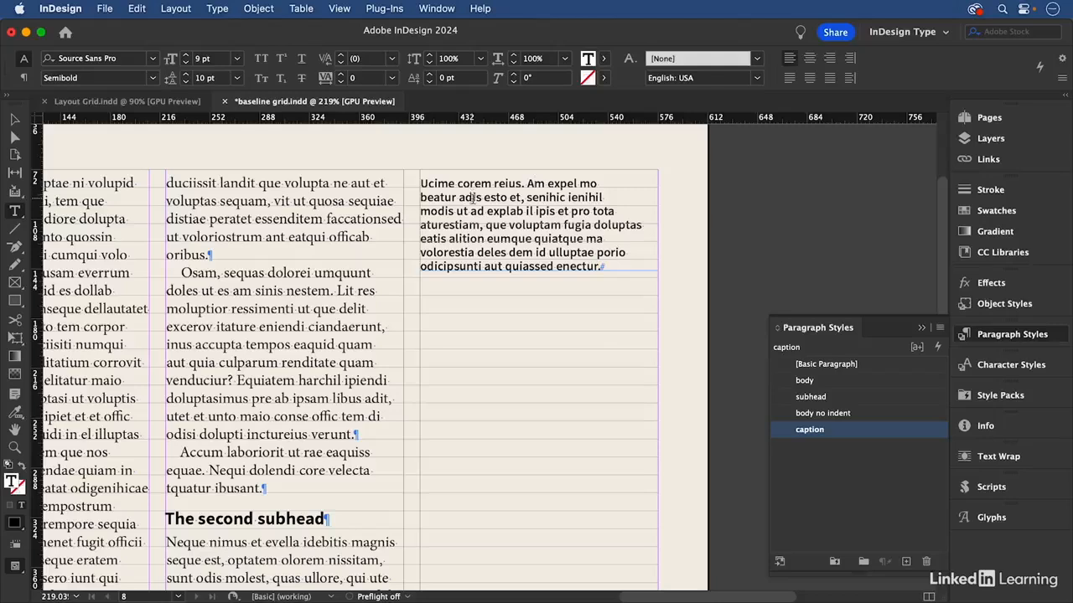
Check the caption's remaining lines against the grid, then deselect everything and preview the whole page without guides or grid lines
drag(471, 195, 485, 261)
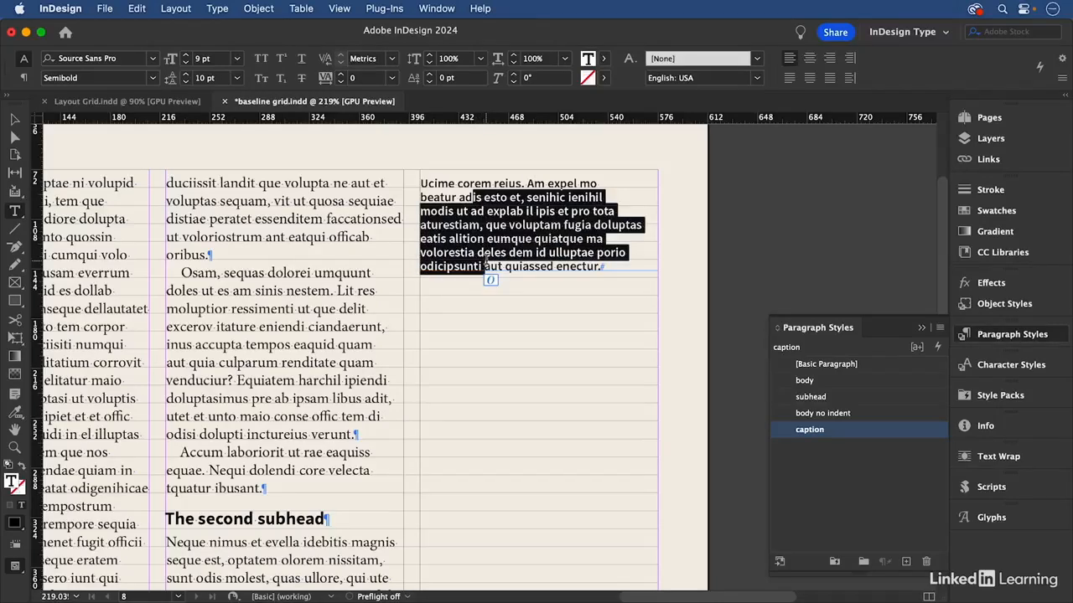
click(14, 119)
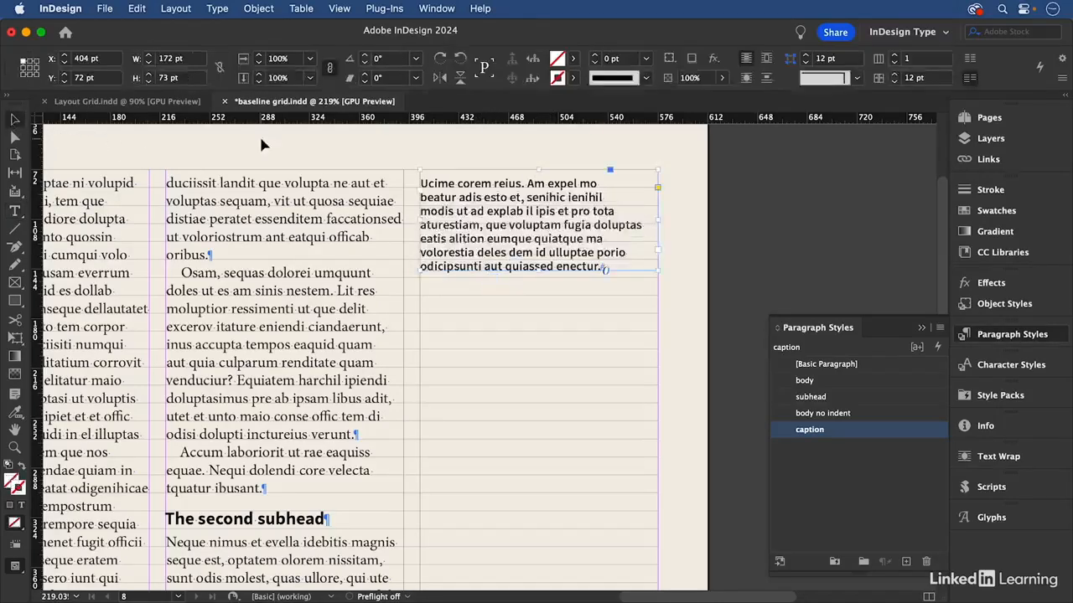
click(262, 145)
key(super+0)
key(w)
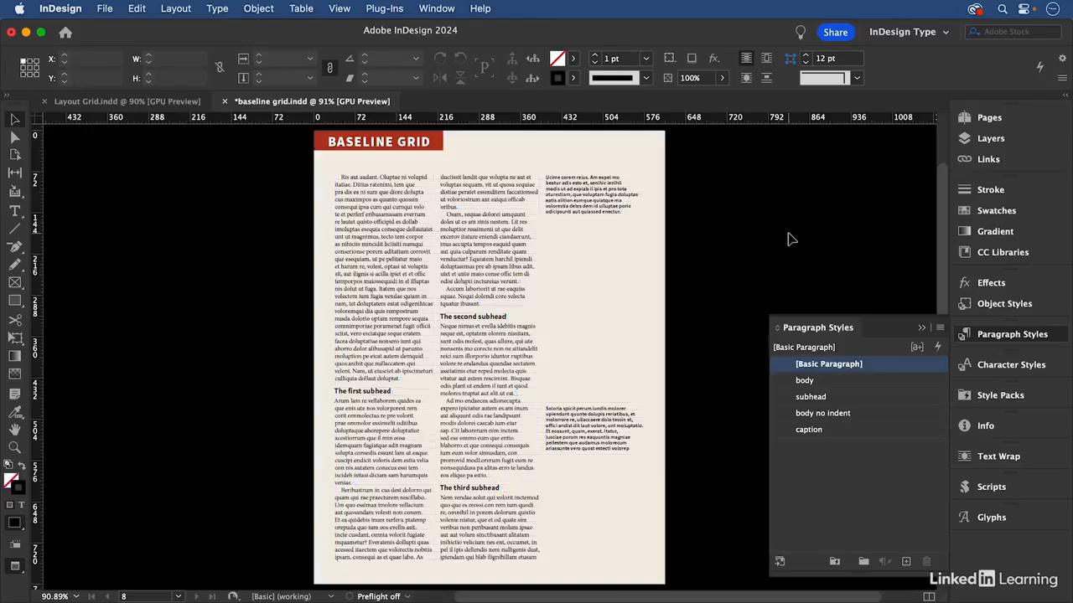